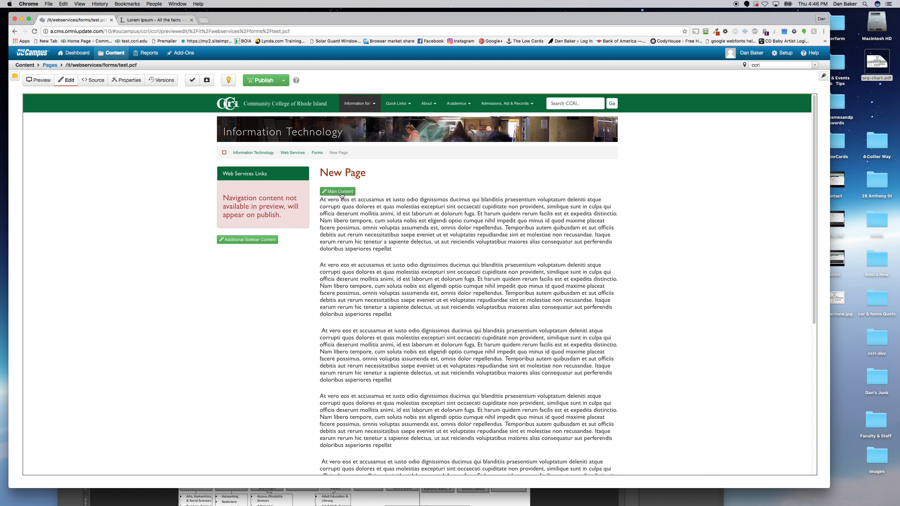
Open the page's main content for editing and choose aplus.png from webservices/images as a new image at the start of the first paragraph.
{"action": "left_click", "coordinate": [343, 192]}
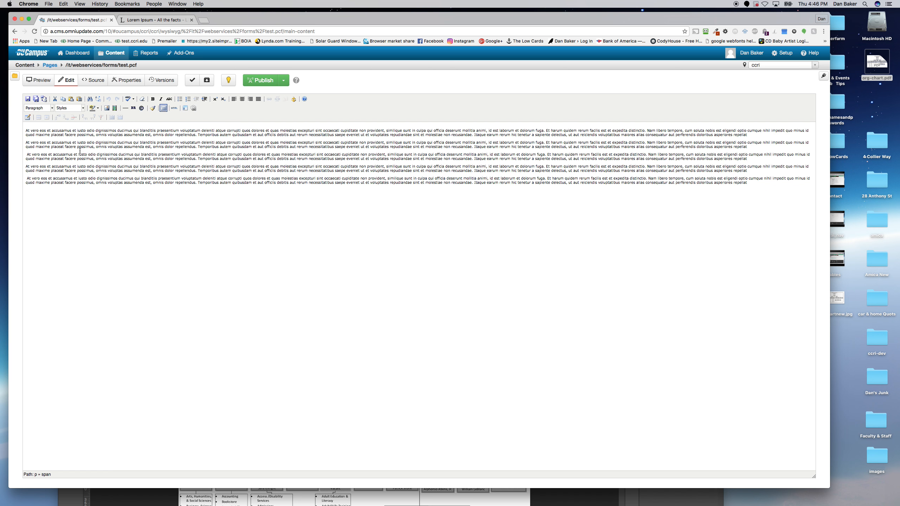
{"action": "left_click", "coordinate": [27, 130]}
{"action": "left_click", "coordinate": [107, 108]}
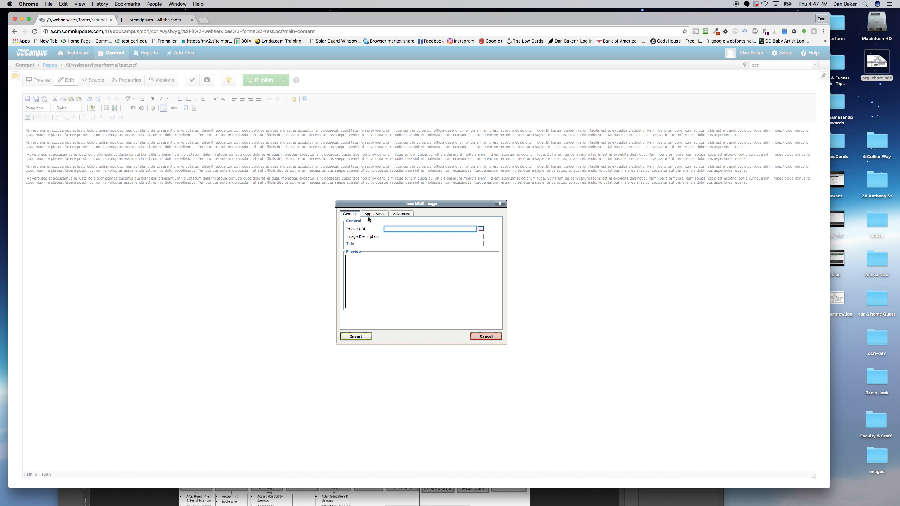
{"action": "left_click", "coordinate": [481, 229]}
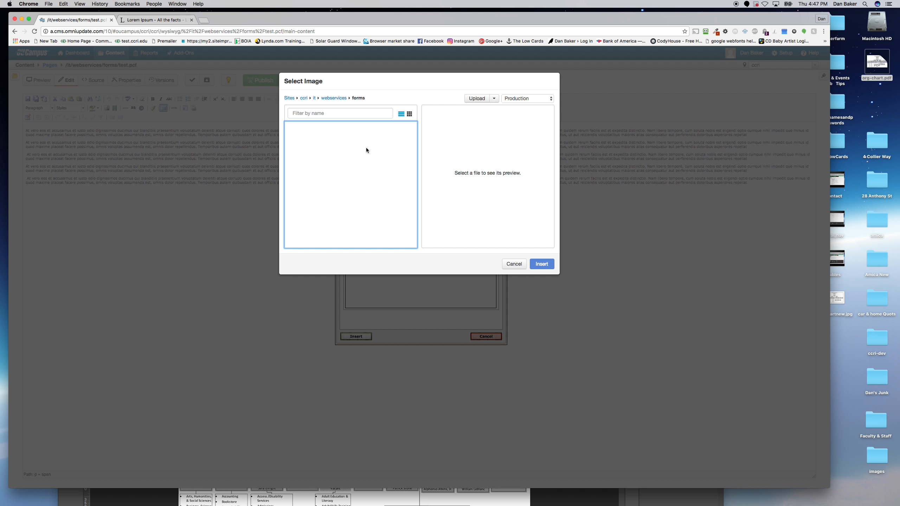
{"action": "left_click", "coordinate": [344, 100]}
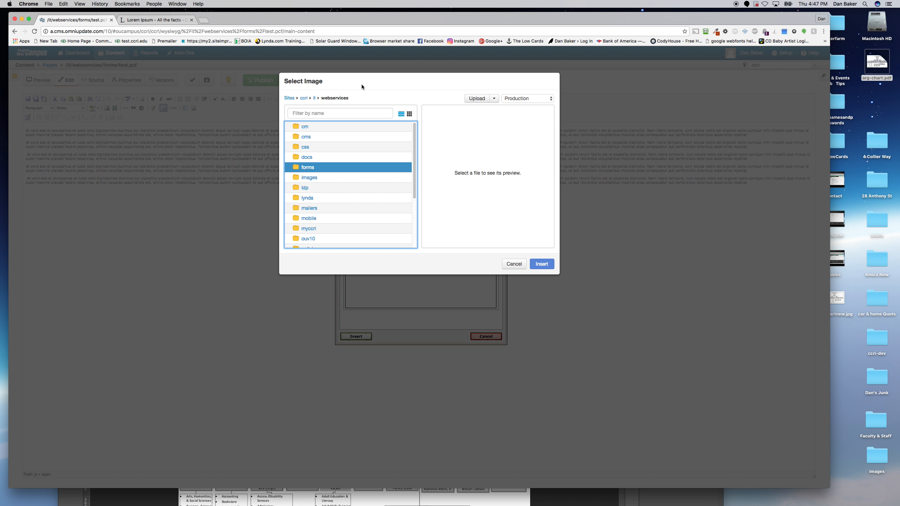
{"action": "double_click", "coordinate": [309, 177]}
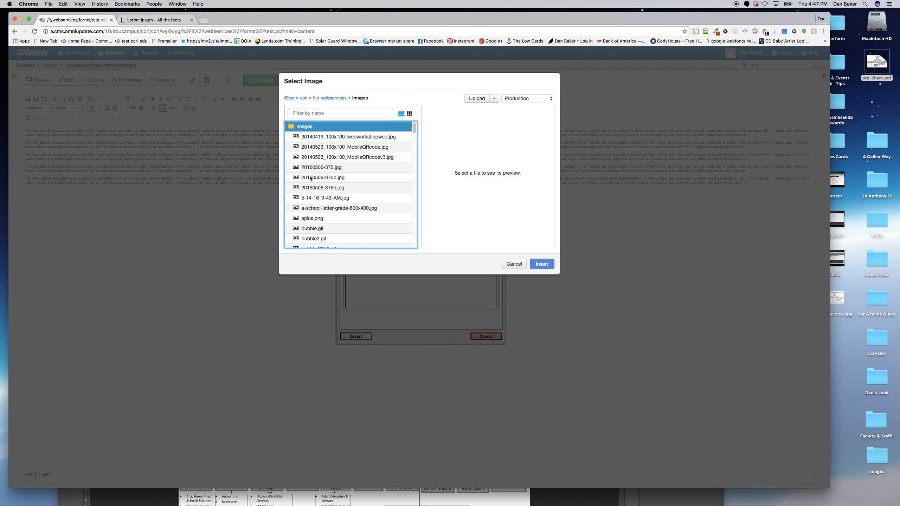
{"action": "left_click", "coordinate": [340, 228]}
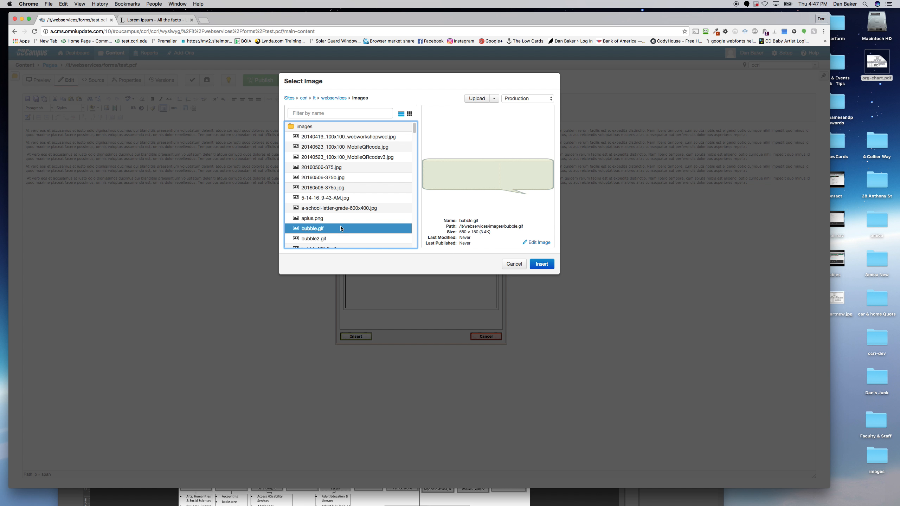
{"action": "left_click", "coordinate": [336, 217]}
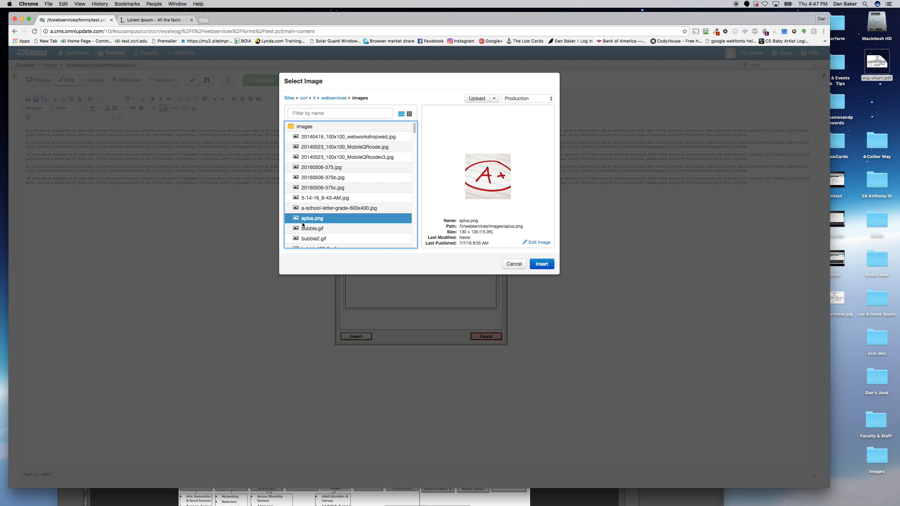
{"action": "left_click", "coordinate": [541, 264]}
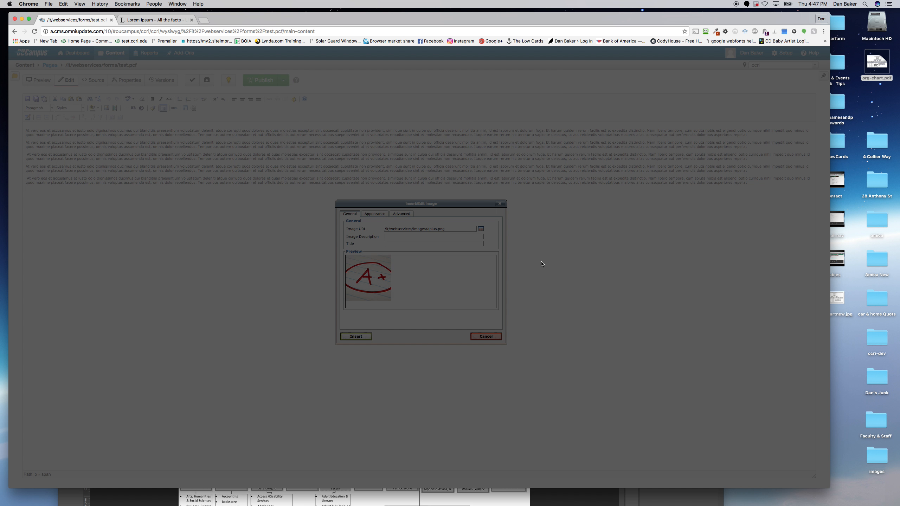
Give the image the description "A+" and the Responsive Image class, insert it and save the page.
{"action": "left_click", "coordinate": [398, 237]}
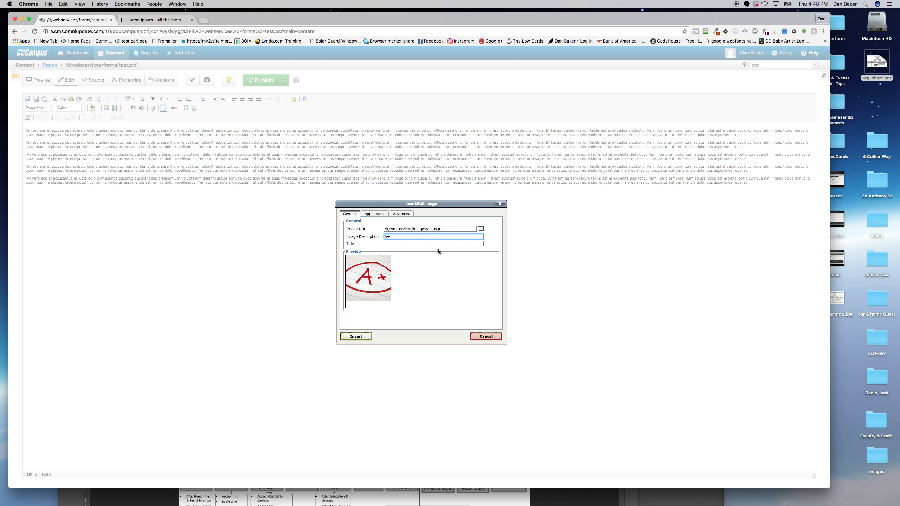
{"action": "left_click", "coordinate": [374, 214]}
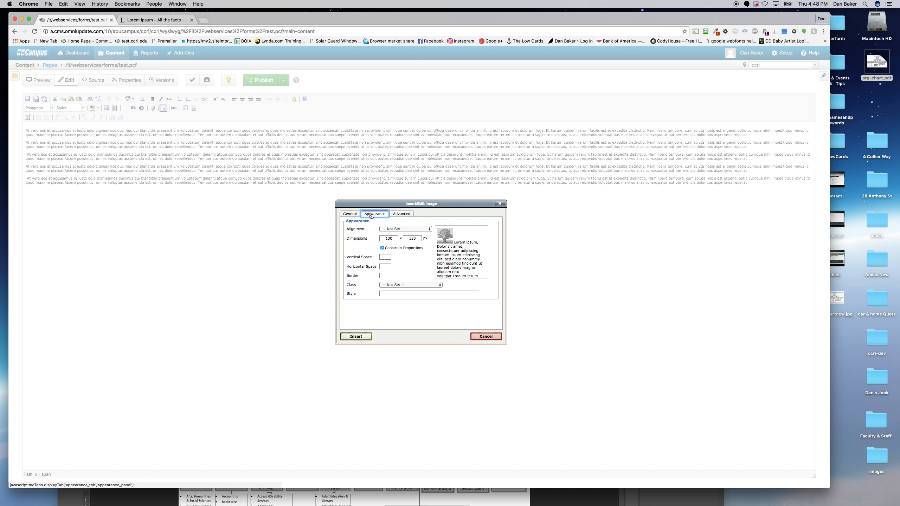
{"action": "left_click", "coordinate": [411, 283]}
{"action": "left_click", "coordinate": [411, 290]}
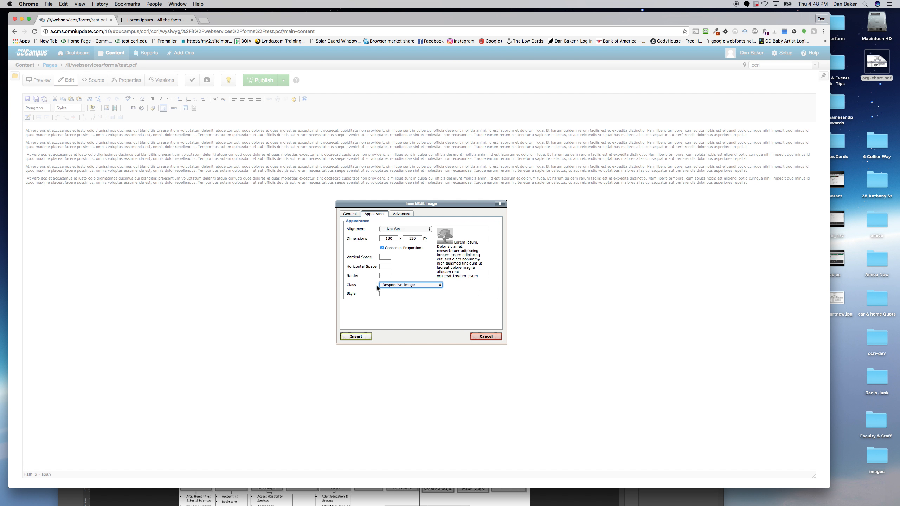
{"action": "left_click", "coordinate": [422, 285]}
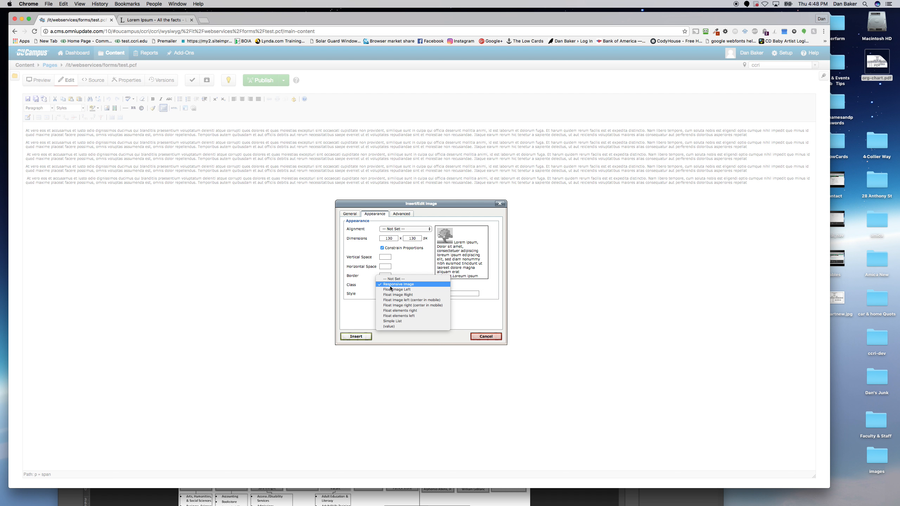
{"action": "left_click", "coordinate": [357, 337]}
{"action": "left_click", "coordinate": [356, 337]}
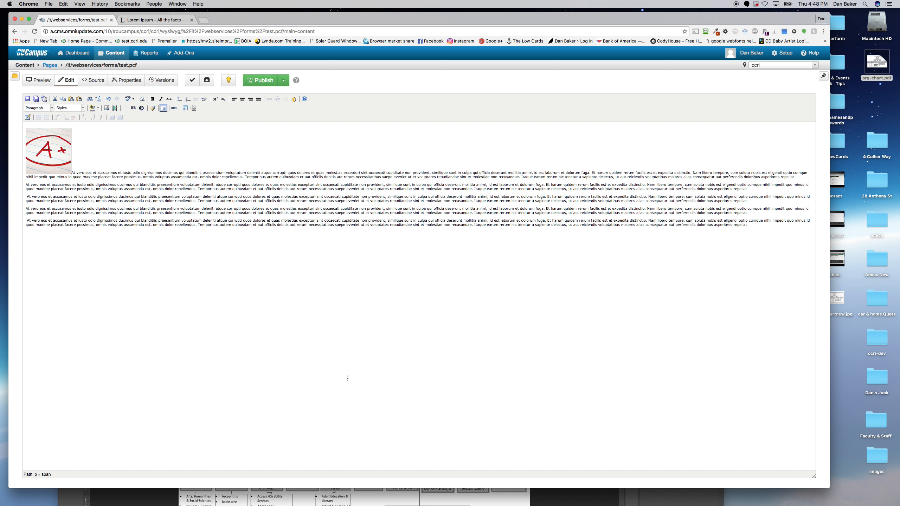
{"action": "left_click", "coordinate": [28, 100]}
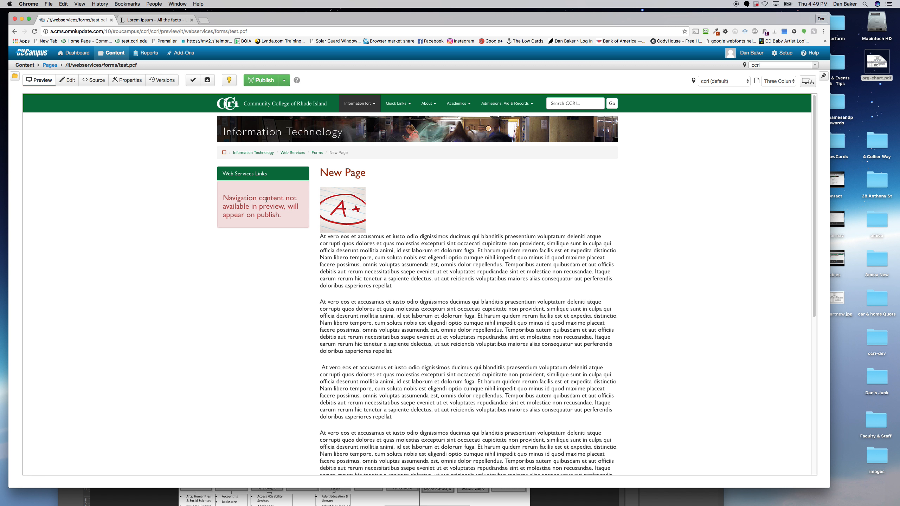
Reopen the main content, change the A+ image's class to Float Image Left and save the page.
{"action": "left_click", "coordinate": [65, 81]}
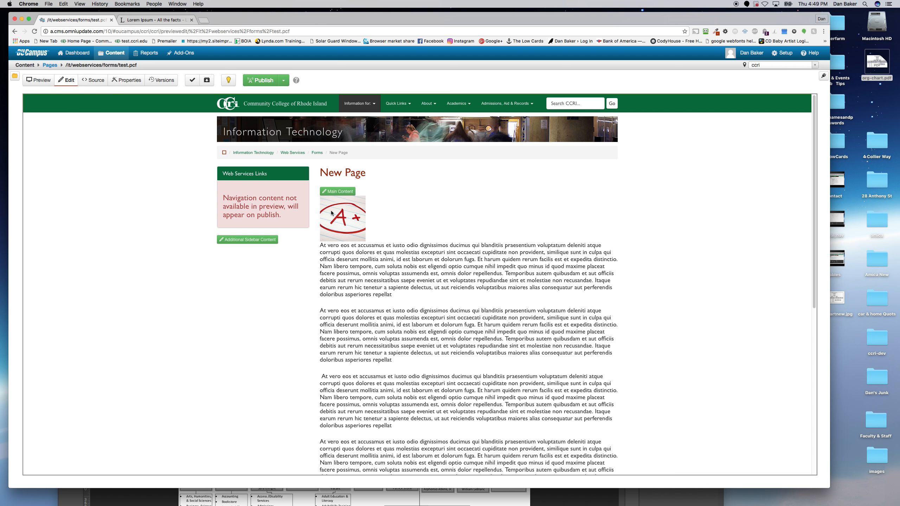
{"action": "left_click", "coordinate": [334, 192]}
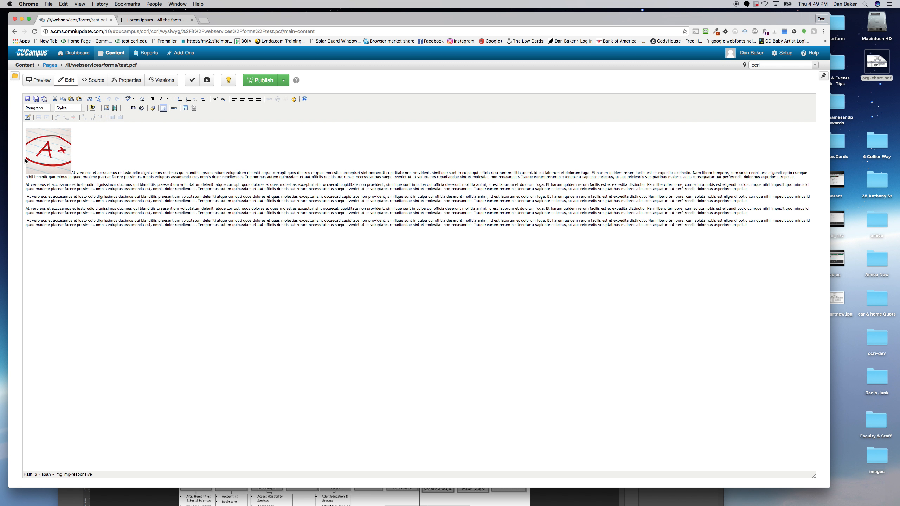
{"action": "left_click", "coordinate": [55, 158]}
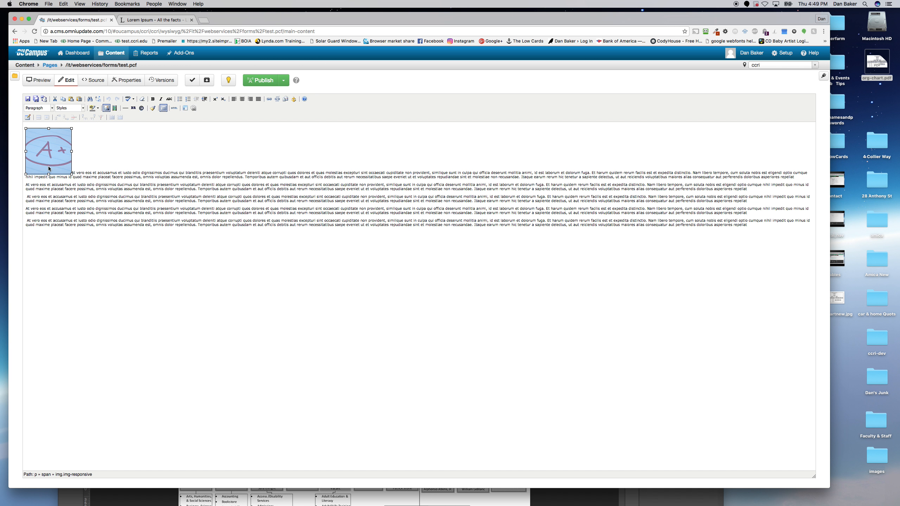
{"action": "left_click", "coordinate": [106, 108]}
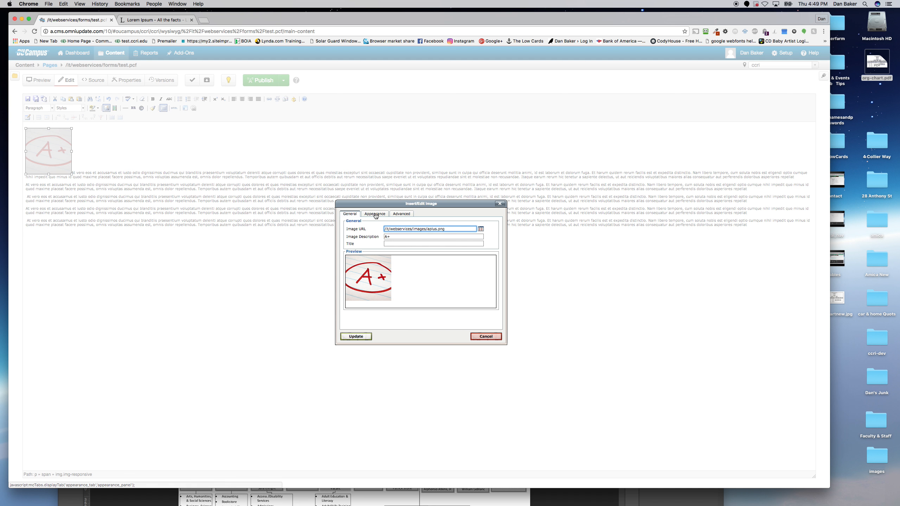
{"action": "left_click", "coordinate": [375, 216]}
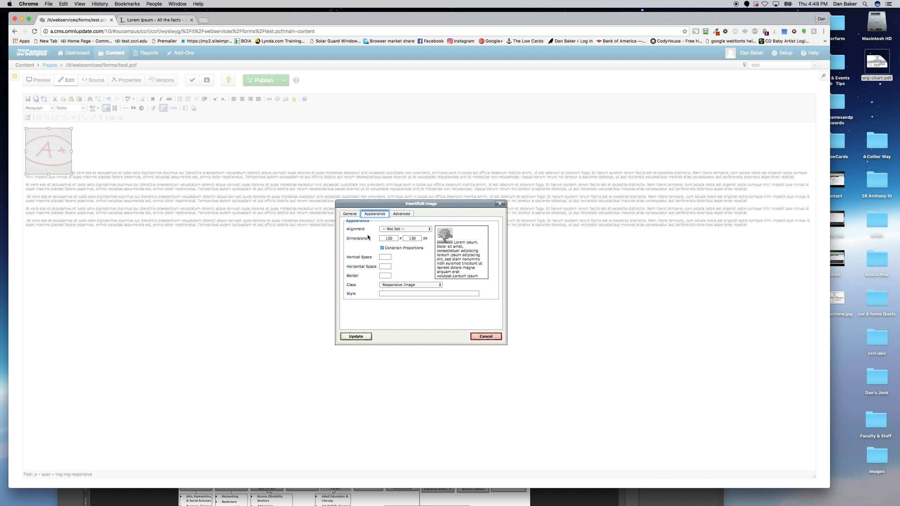
{"action": "left_click", "coordinate": [395, 285]}
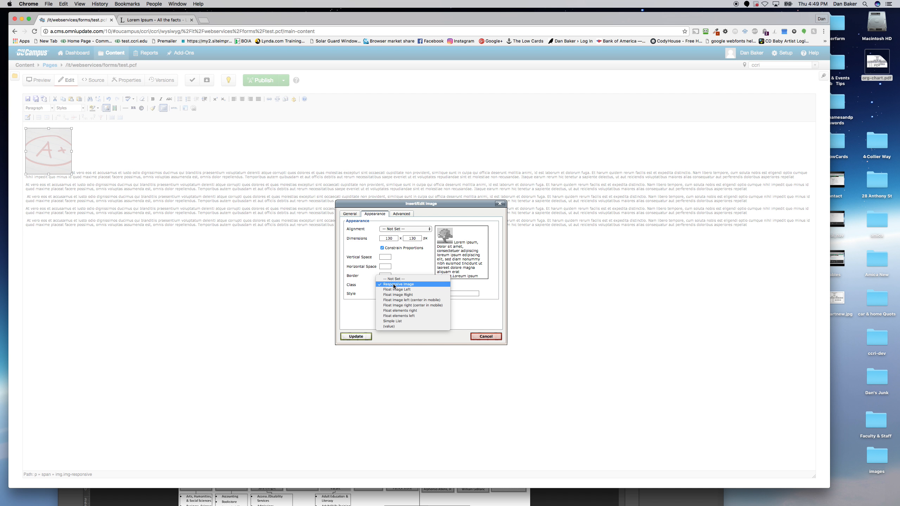
{"action": "left_click", "coordinate": [406, 289]}
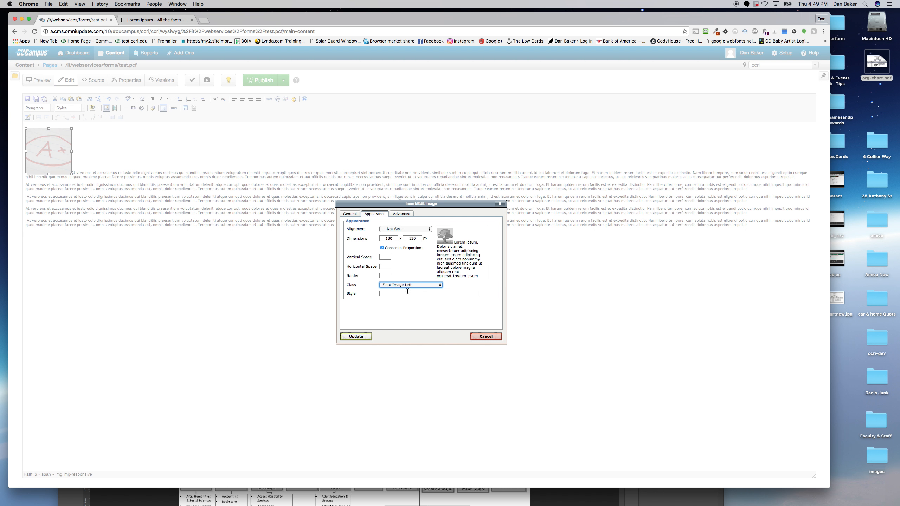
{"action": "left_click", "coordinate": [356, 338]}
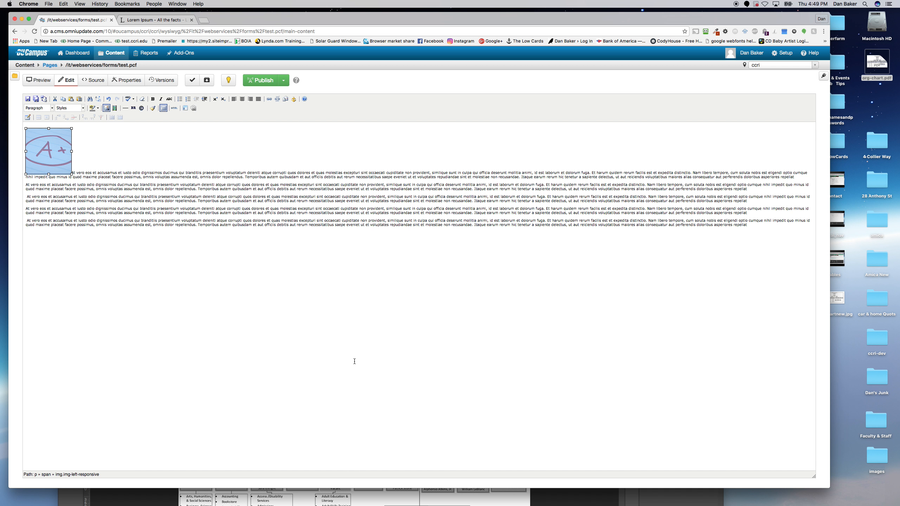
{"action": "left_click", "coordinate": [28, 99]}
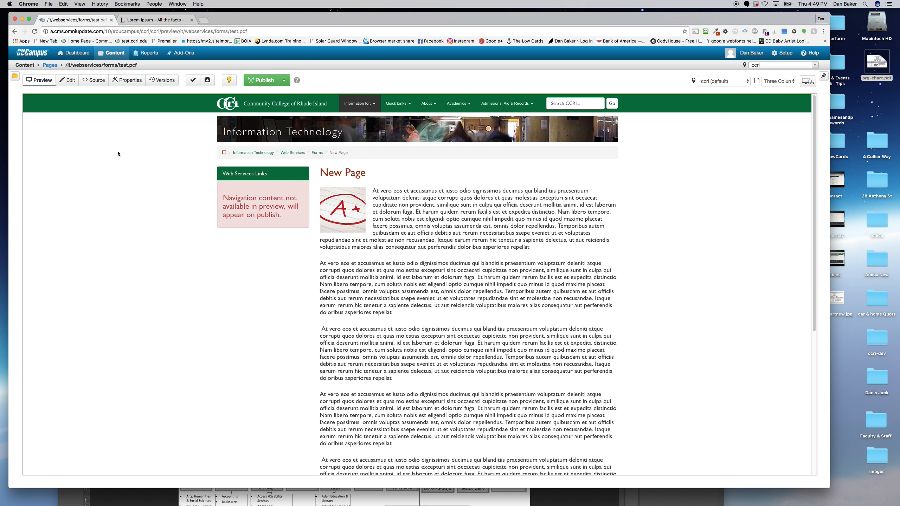
Reopen the main content, change the A+ image's class to Float Image Right and save the page.
{"action": "left_click", "coordinate": [70, 81]}
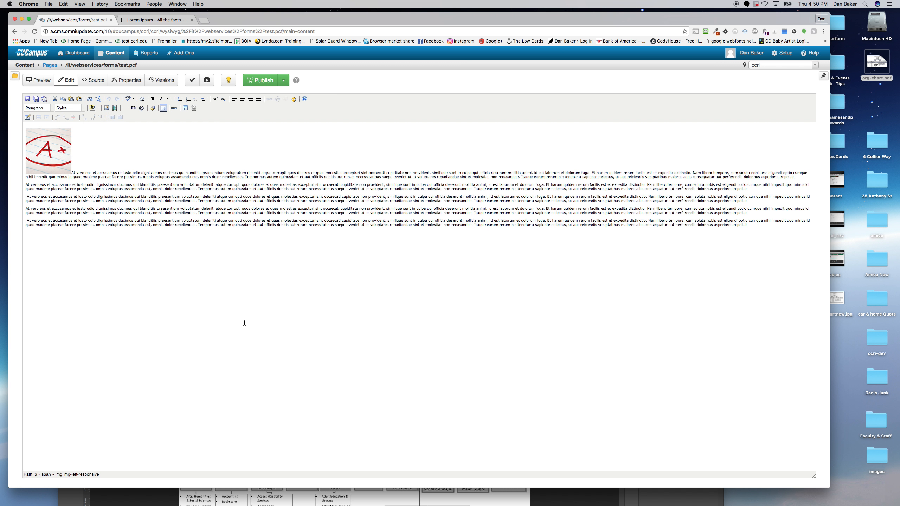
{"action": "left_click", "coordinate": [48, 150]}
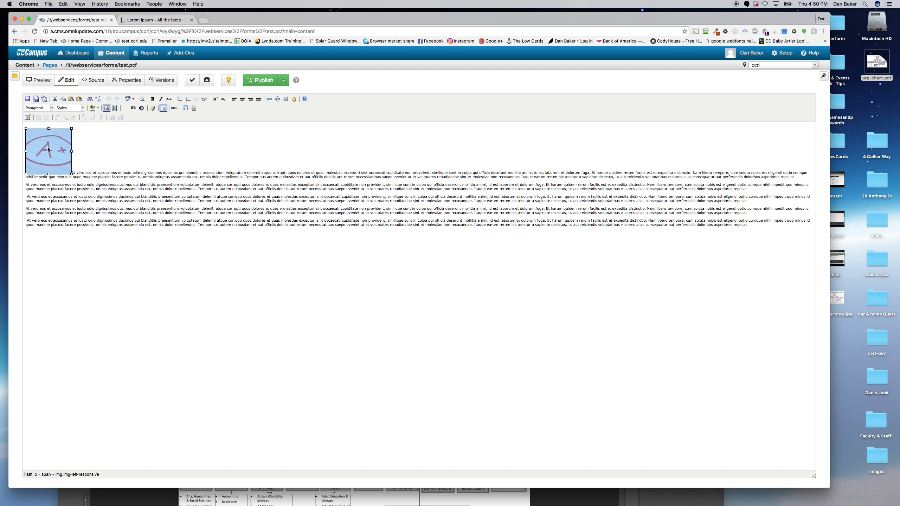
{"action": "left_click", "coordinate": [106, 108]}
{"action": "left_click", "coordinate": [379, 214]}
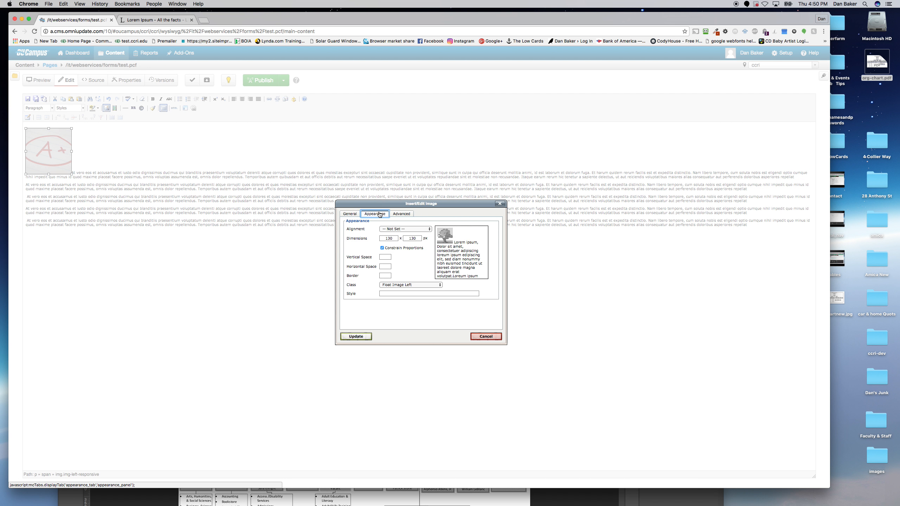
{"action": "left_click", "coordinate": [402, 285]}
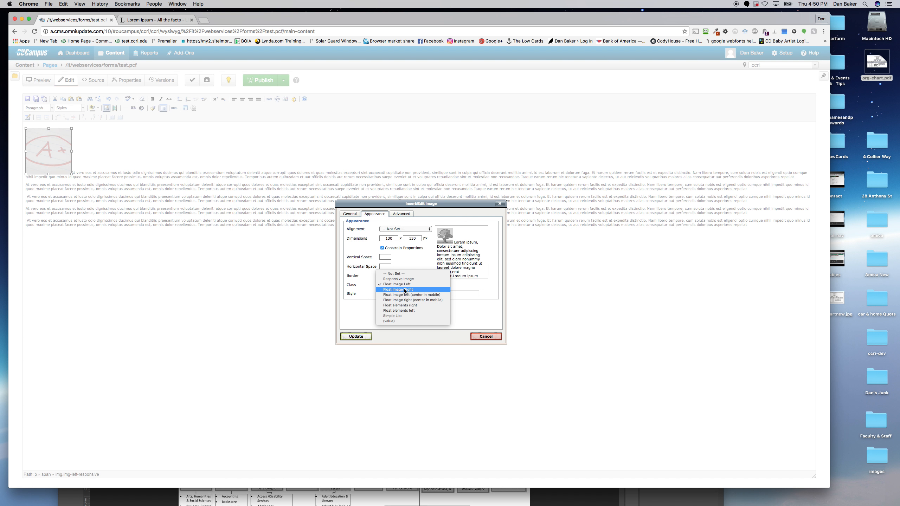
{"action": "left_click", "coordinate": [404, 286]}
{"action": "left_click", "coordinate": [358, 336]}
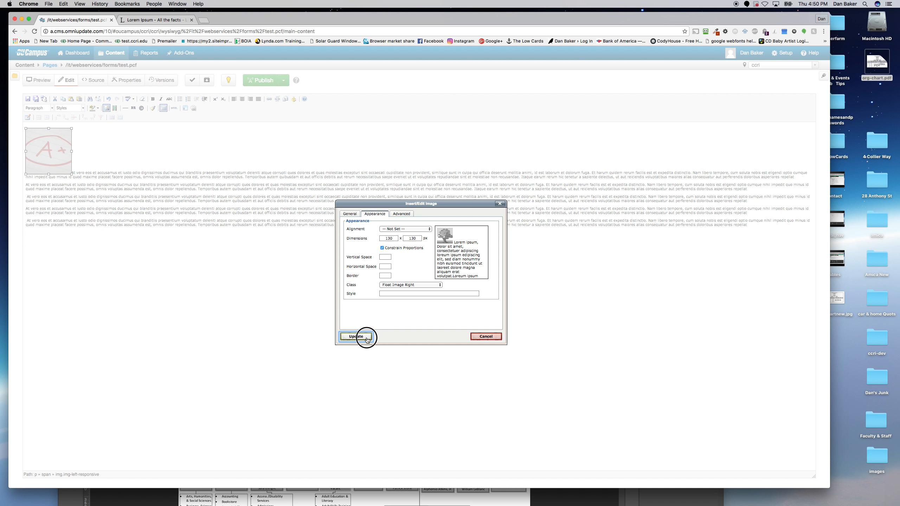
{"action": "left_click", "coordinate": [28, 100]}
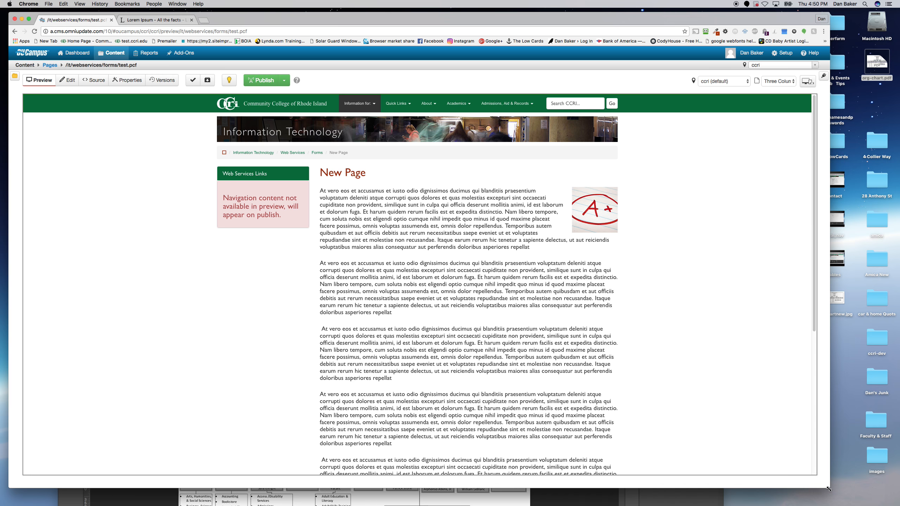
Shrink the browser window to phone width to check how the text wraps around the image, and widen it again.
{"action": "left_click_drag", "start_coordinate": [828, 488], "coordinate": [764, 473]}
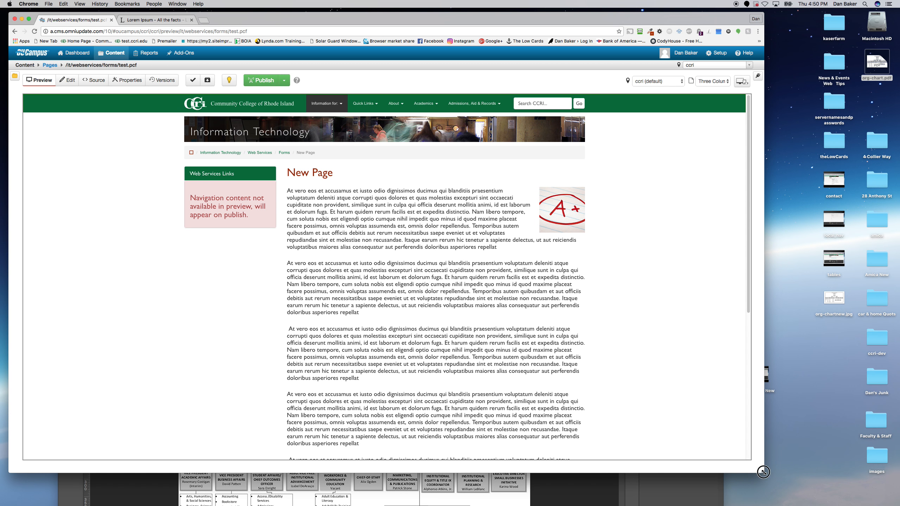
{"action": "left_click_drag", "start_coordinate": [763, 472], "coordinate": [148, 466]}
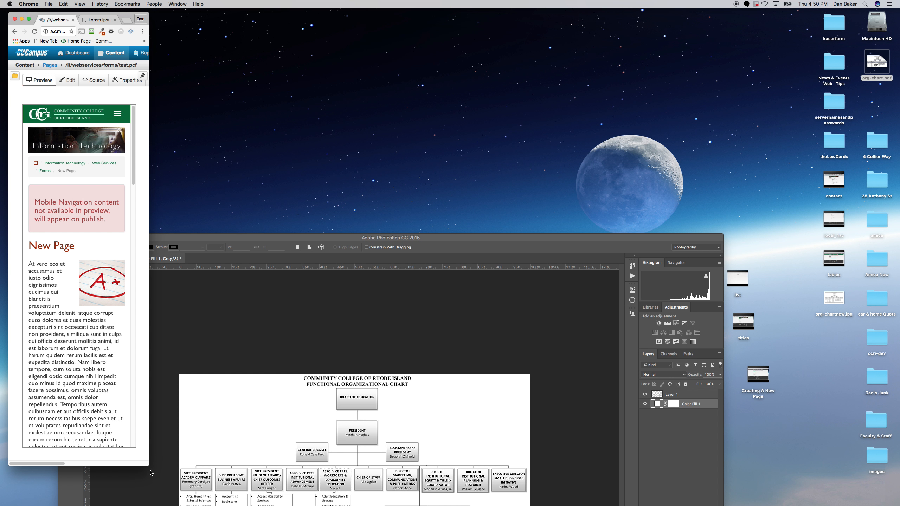
{"action": "left_click_drag", "start_coordinate": [148, 465], "coordinate": [746, 488]}
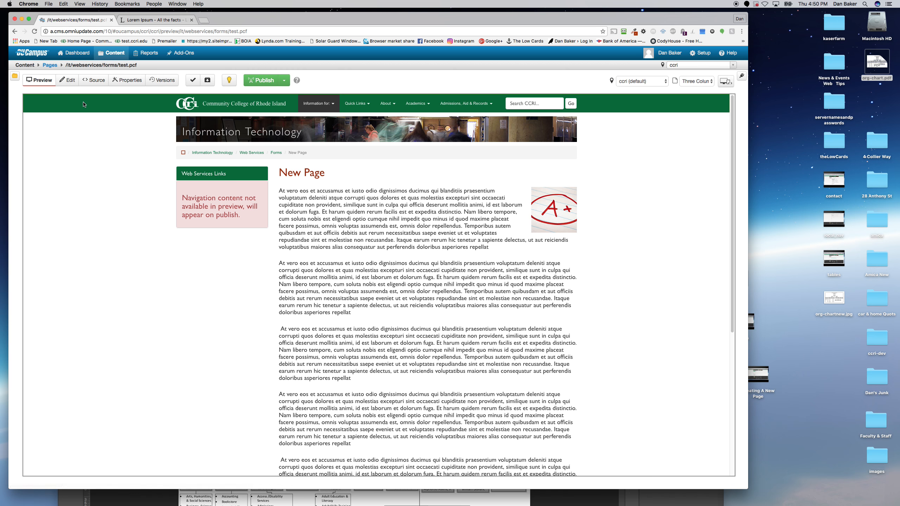
Reopen the page's main content for editing and place the cursor at the start of the third paragraph.
{"action": "left_click", "coordinate": [72, 78]}
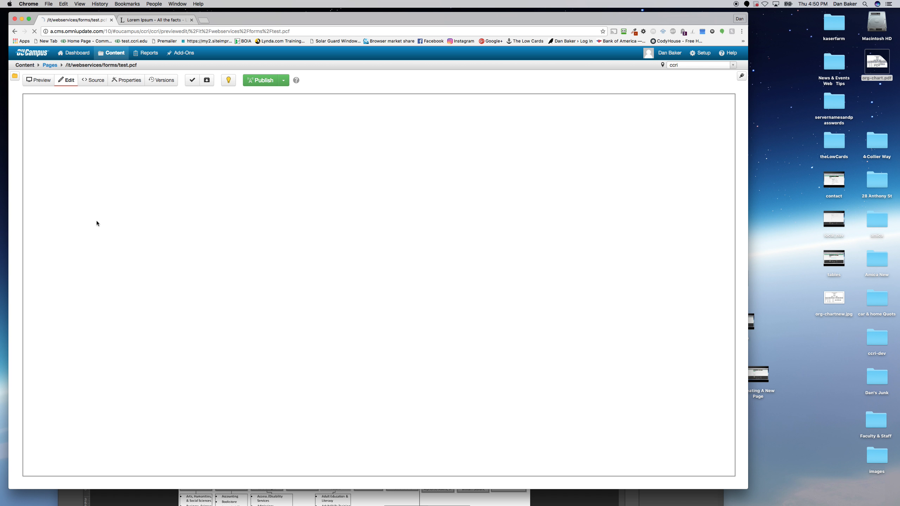
{"action": "left_click", "coordinate": [296, 191]}
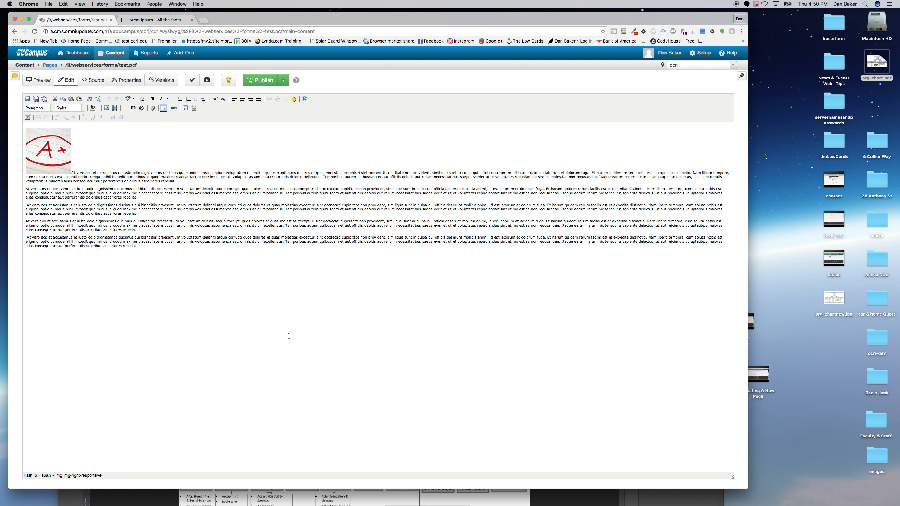
{"action": "left_click", "coordinate": [55, 155]}
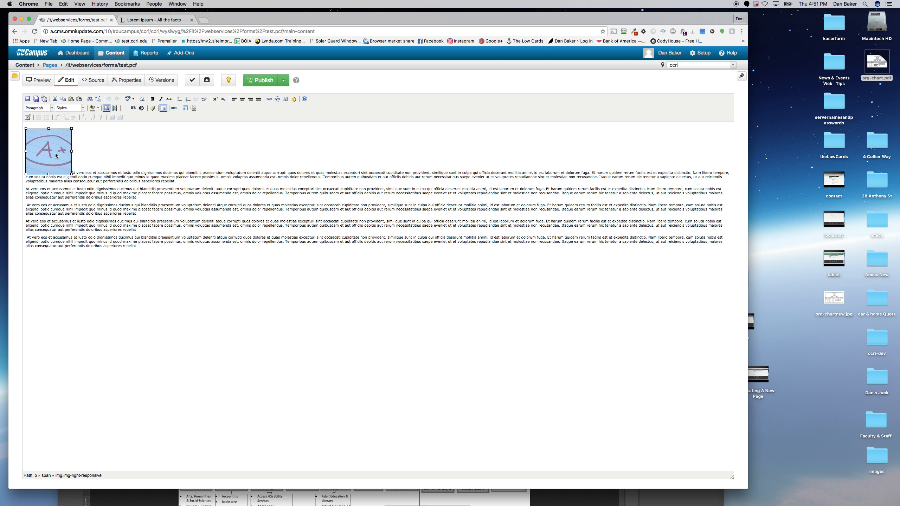
{"action": "left_click", "coordinate": [107, 258]}
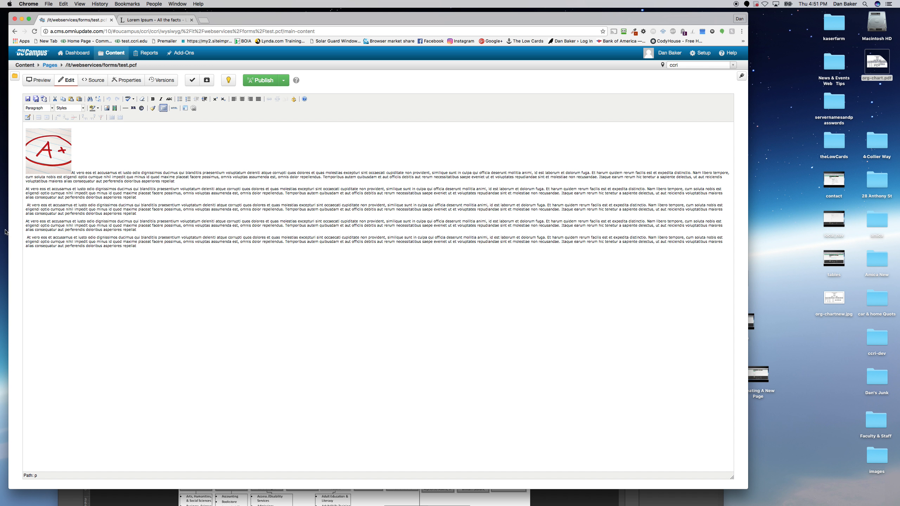
{"action": "left_click", "coordinate": [25, 206]}
{"action": "left_click", "coordinate": [28, 206]}
Start inserting an image and browse to the images folder under webservices.
{"action": "left_click", "coordinate": [107, 110]}
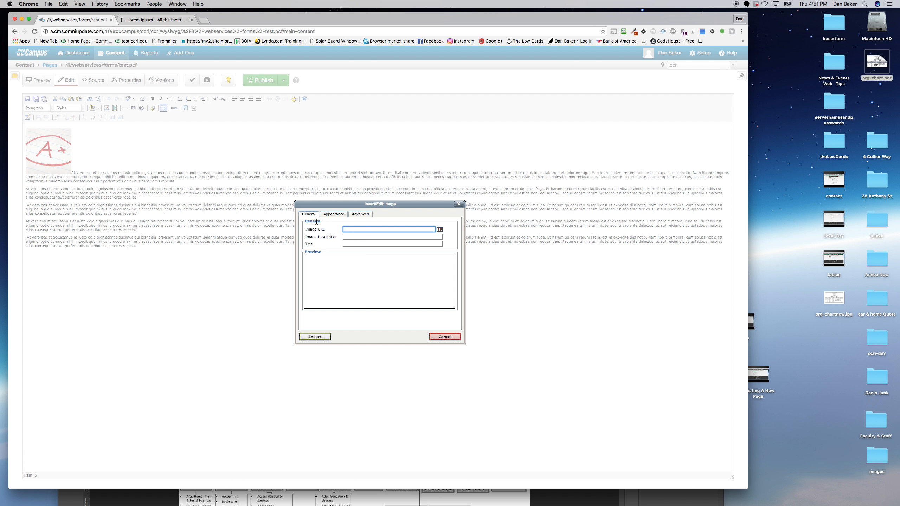
{"action": "left_click", "coordinate": [440, 230]}
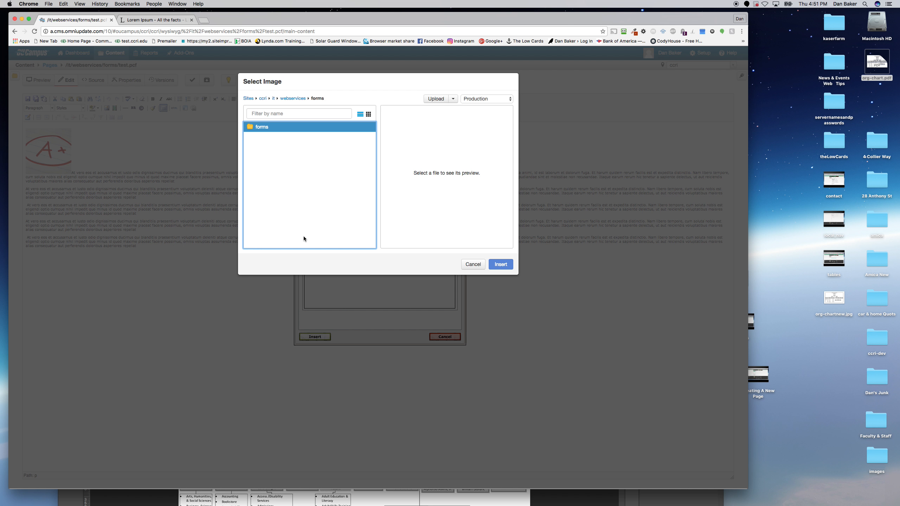
{"action": "left_click", "coordinate": [302, 99]}
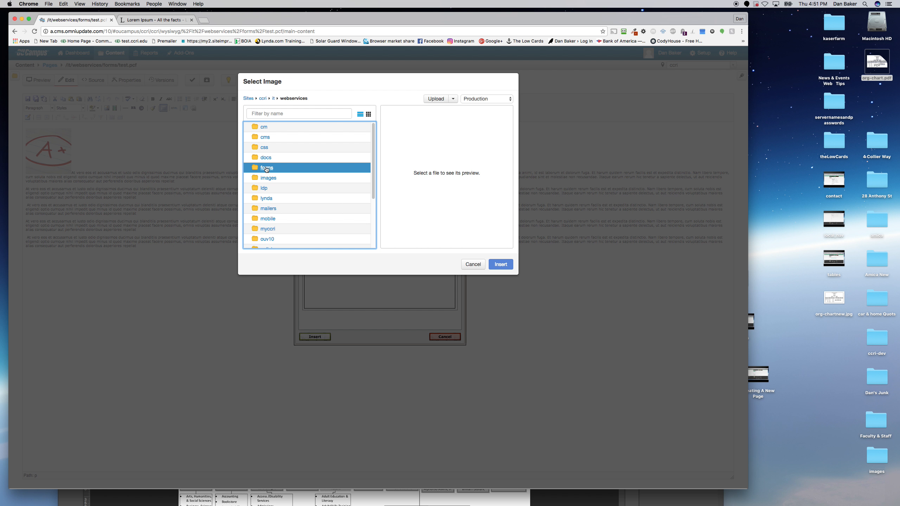
{"action": "double_click", "coordinate": [267, 179]}
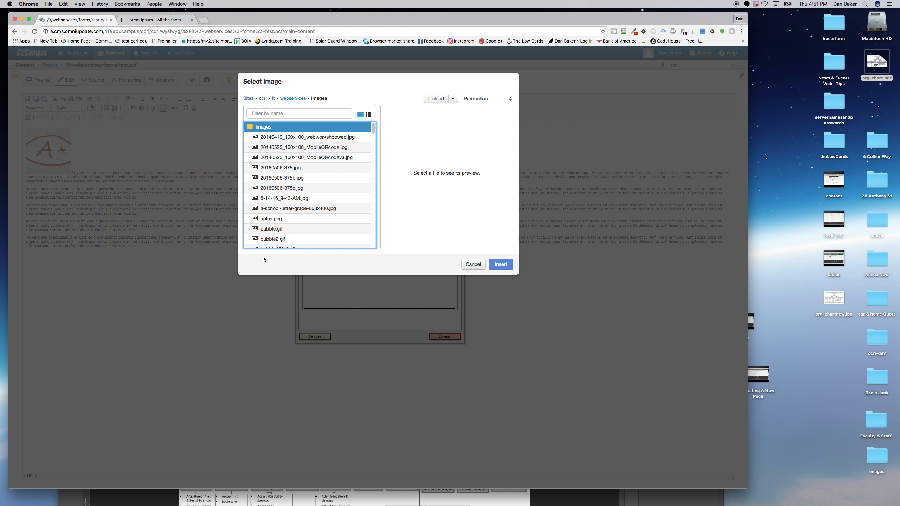
Preview the image files in the webservices images folder to find a larger picture suitable for the page.
{"action": "left_click", "coordinate": [267, 219]}
{"action": "left_click", "coordinate": [267, 228]}
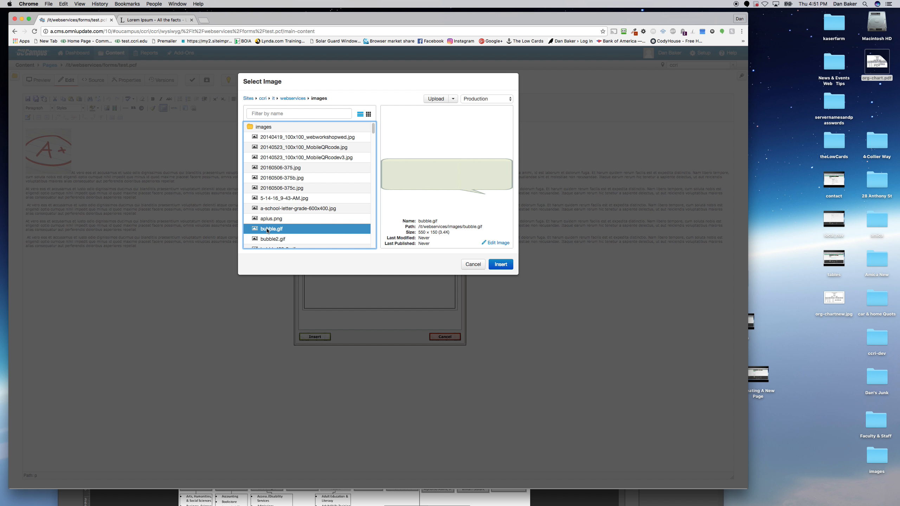
{"action": "scroll", "coordinate": [267, 229], "scroll_direction": "down", "scroll_amount": 1}
{"action": "left_click", "coordinate": [268, 221]}
{"action": "left_click", "coordinate": [268, 231]}
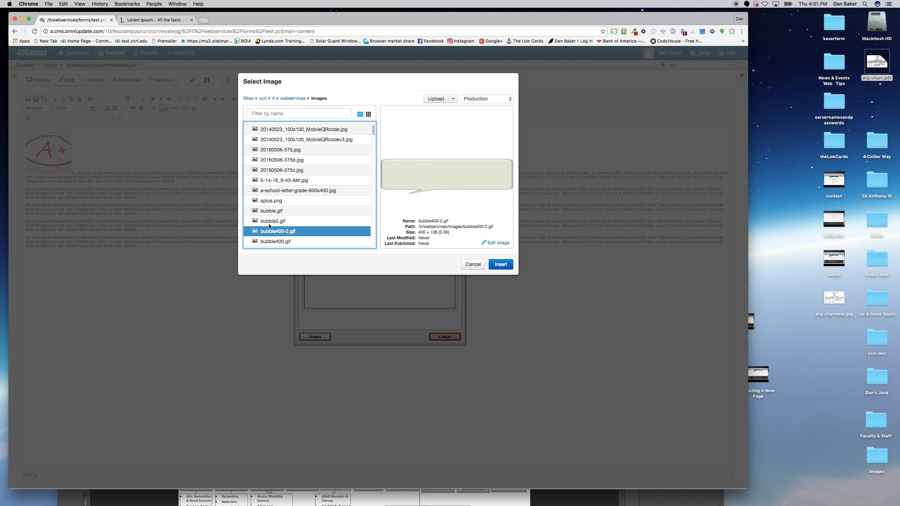
{"action": "scroll", "coordinate": [270, 226], "scroll_direction": "down", "scroll_amount": 3}
{"action": "left_click", "coordinate": [265, 205]}
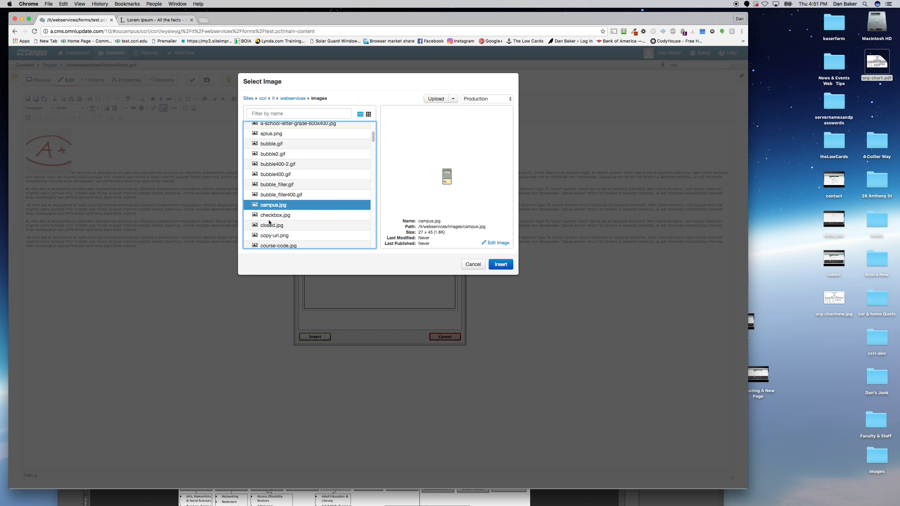
{"action": "left_click", "coordinate": [268, 226]}
{"action": "scroll", "coordinate": [267, 236], "scroll_direction": "down", "scroll_amount": 1}
{"action": "left_click", "coordinate": [268, 220]}
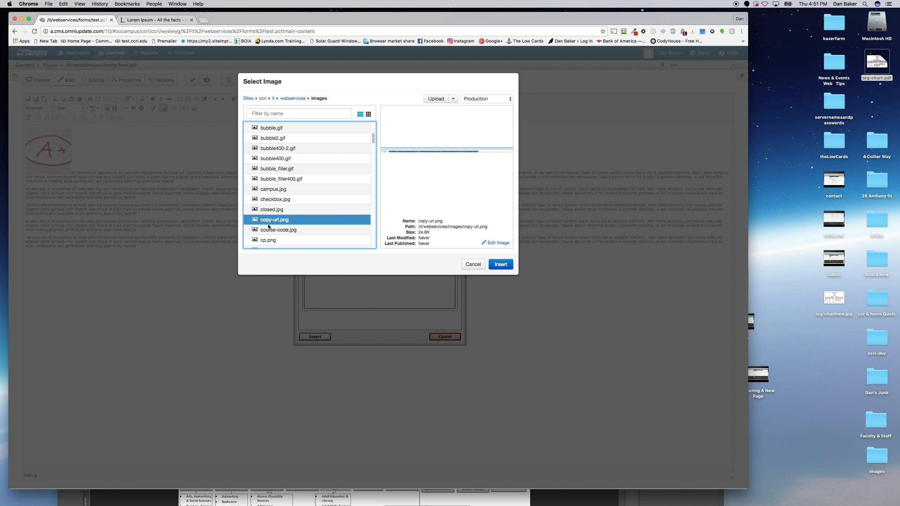
{"action": "left_click", "coordinate": [269, 230]}
{"action": "scroll", "coordinate": [270, 230], "scroll_direction": "down", "scroll_amount": 5}
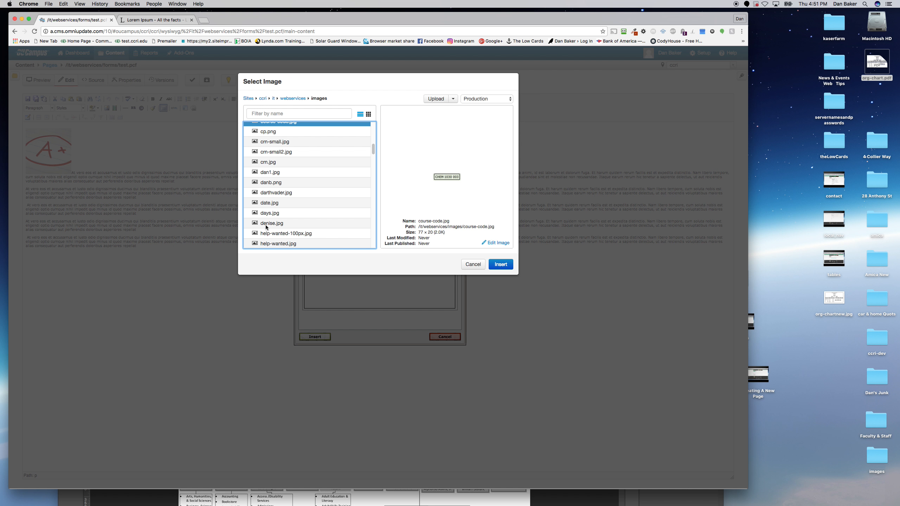
{"action": "left_click", "coordinate": [268, 223]}
{"action": "left_click", "coordinate": [265, 212]}
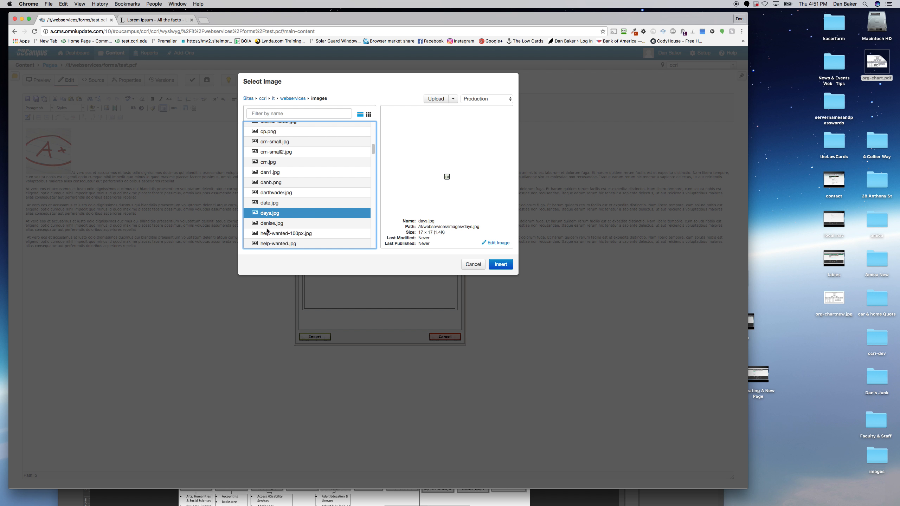
{"action": "scroll", "coordinate": [269, 237], "scroll_direction": "down", "scroll_amount": 5}
{"action": "left_click", "coordinate": [267, 215]}
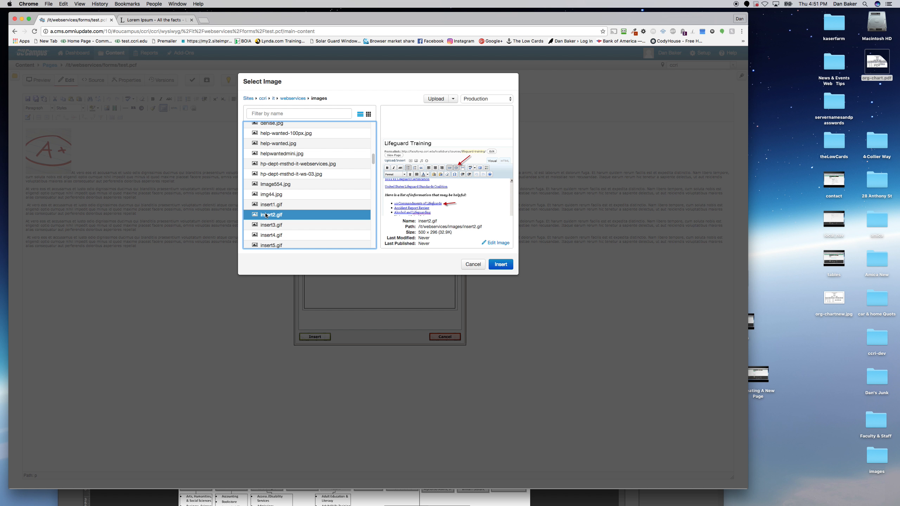
{"action": "left_click", "coordinate": [265, 209]}
{"action": "scroll", "coordinate": [270, 231], "scroll_direction": "down", "scroll_amount": 5}
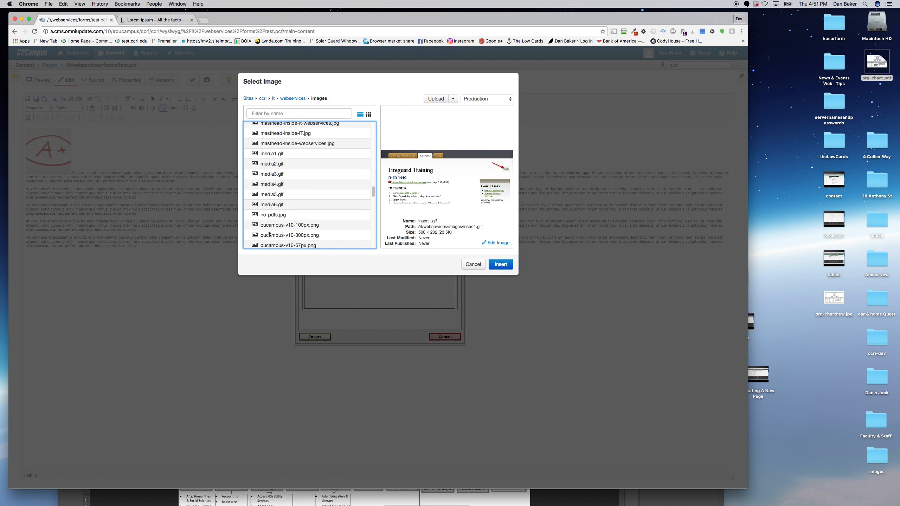
{"action": "left_click", "coordinate": [268, 204]}
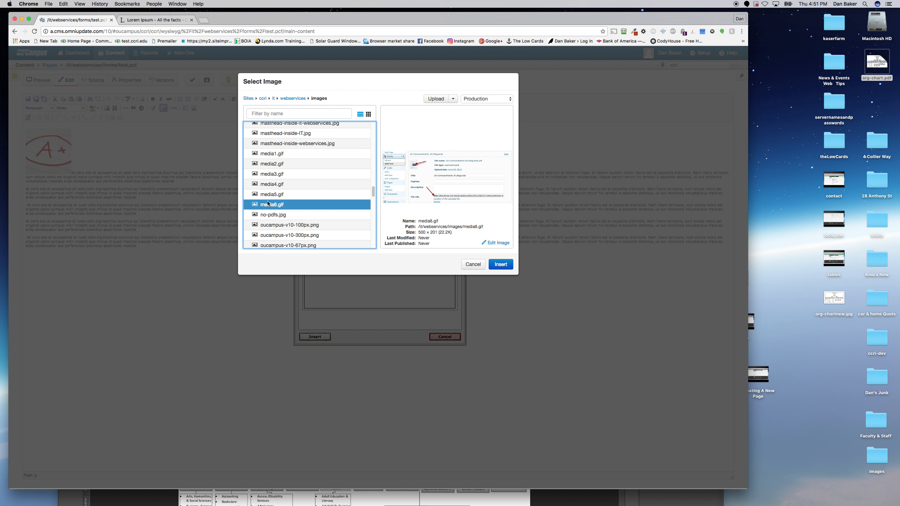
{"action": "left_click", "coordinate": [267, 198]}
{"action": "left_click", "coordinate": [266, 186]}
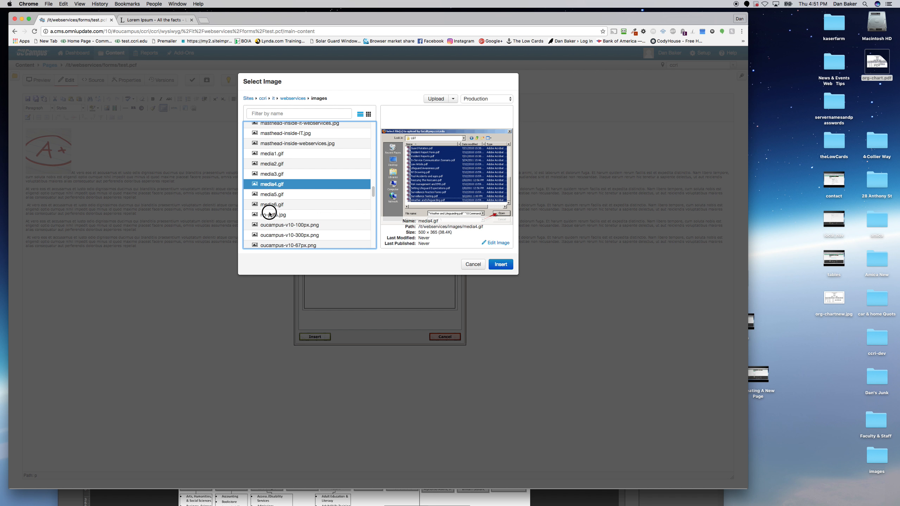
{"action": "left_click", "coordinate": [269, 214]}
{"action": "left_click", "coordinate": [276, 224]}
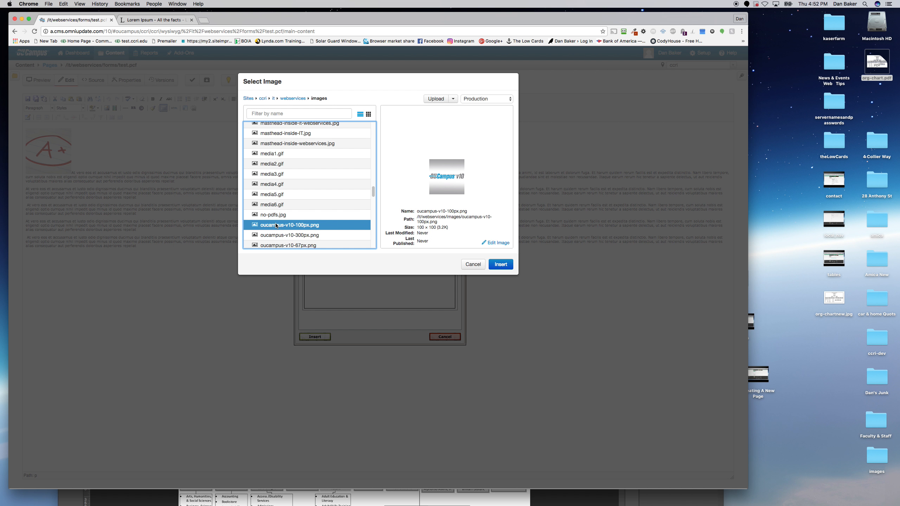
Choose oucampus-v10-300px.png as the image and give it the description "oucampus".
{"action": "left_click", "coordinate": [291, 235]}
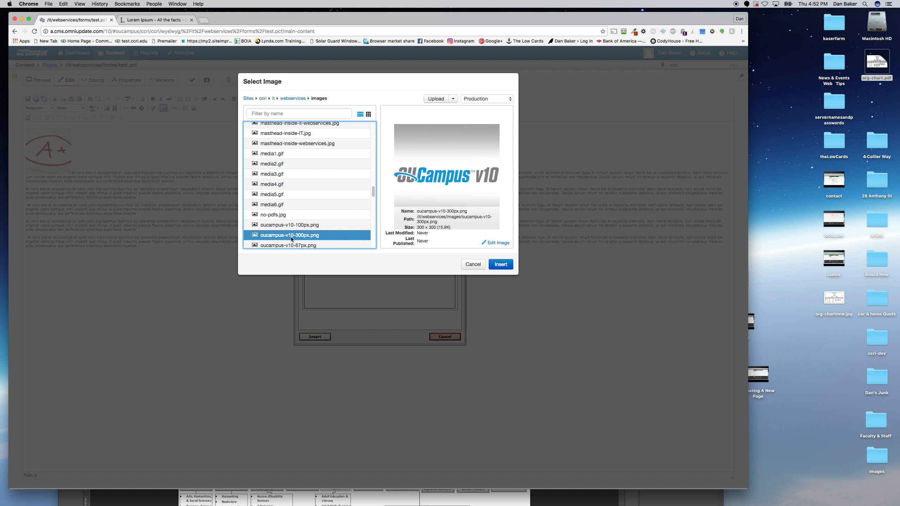
{"action": "left_click", "coordinate": [501, 264]}
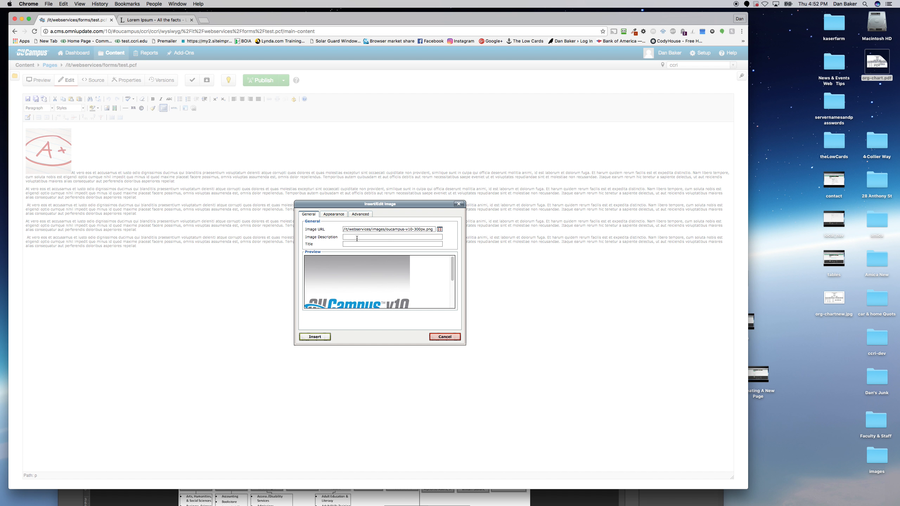
{"action": "left_click", "coordinate": [359, 237]}
{"action": "type", "text": "oucampus"}
Assign the class Float image right (center in mobile) to the OU Campus image and insert it.
{"action": "left_click", "coordinate": [339, 215]}
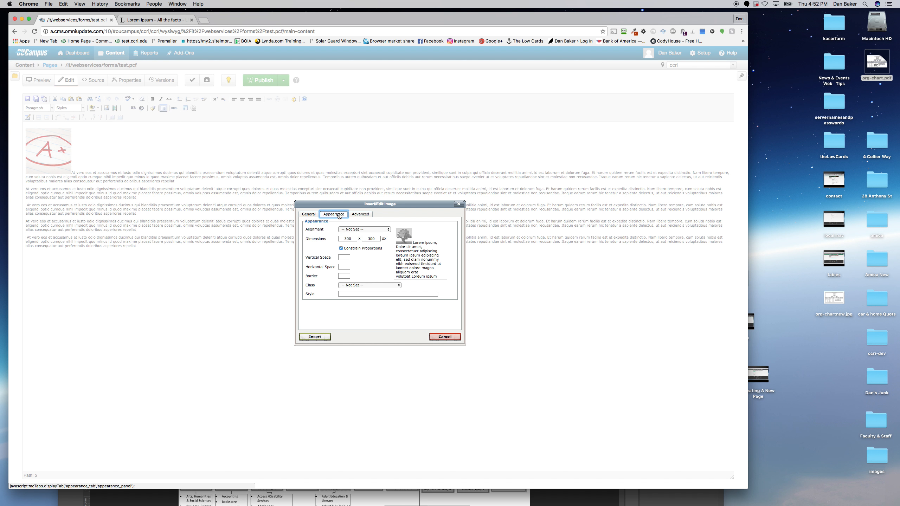
{"action": "left_click", "coordinate": [369, 285]}
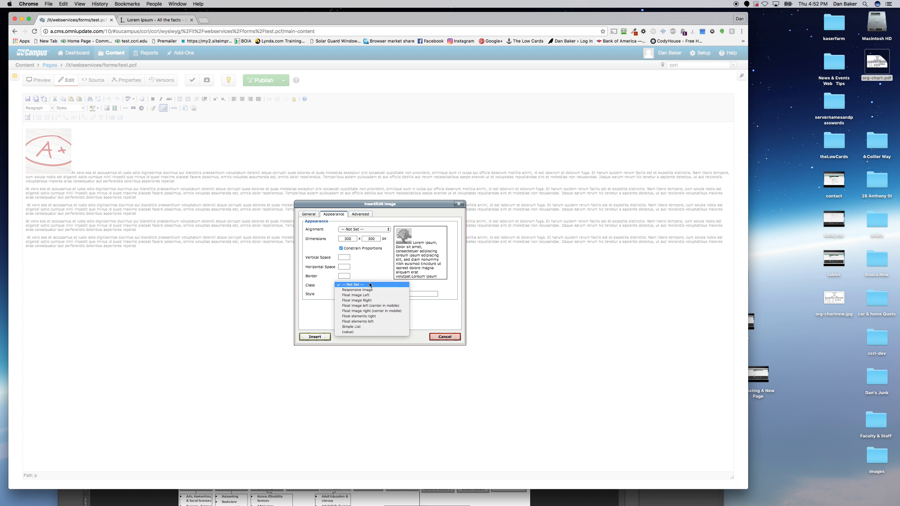
{"action": "left_click", "coordinate": [365, 311]}
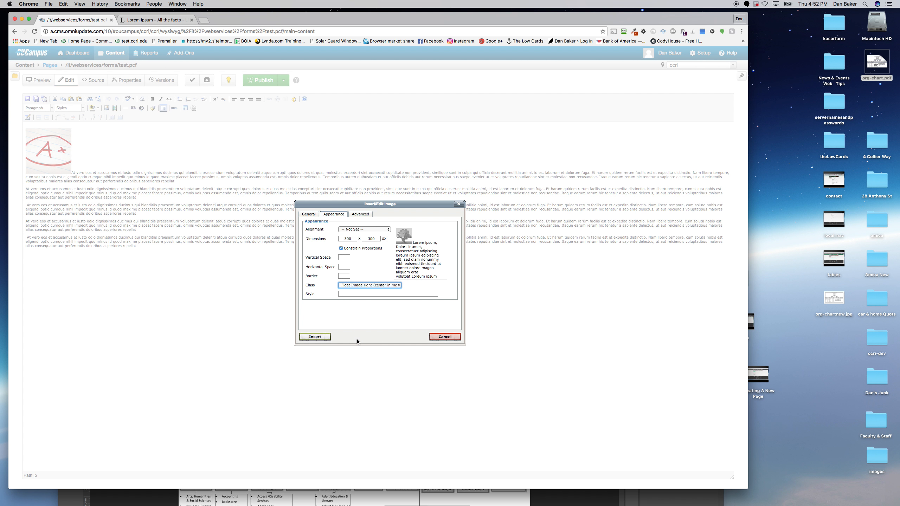
{"action": "left_click", "coordinate": [332, 340]}
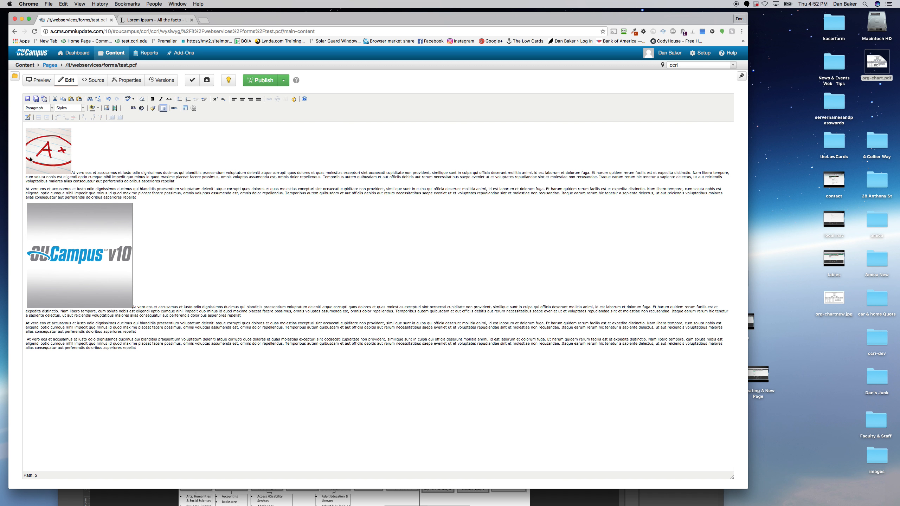
Change the A+ image's class to Float Image Left and save the page.
{"action": "left_click", "coordinate": [32, 148]}
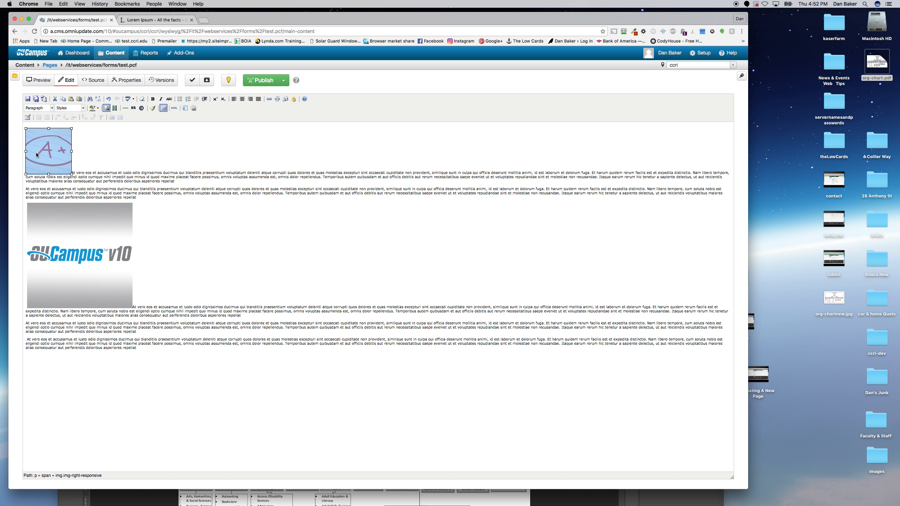
{"action": "left_click", "coordinate": [106, 108]}
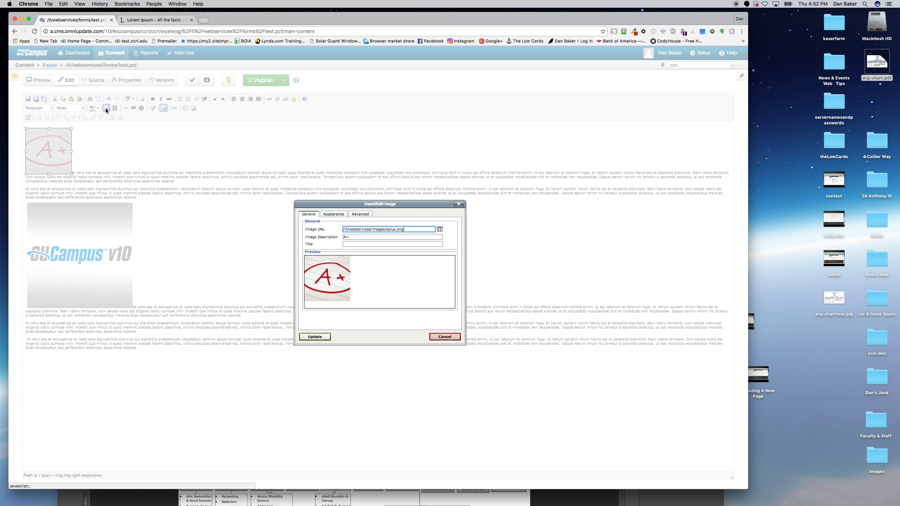
{"action": "left_click", "coordinate": [329, 215]}
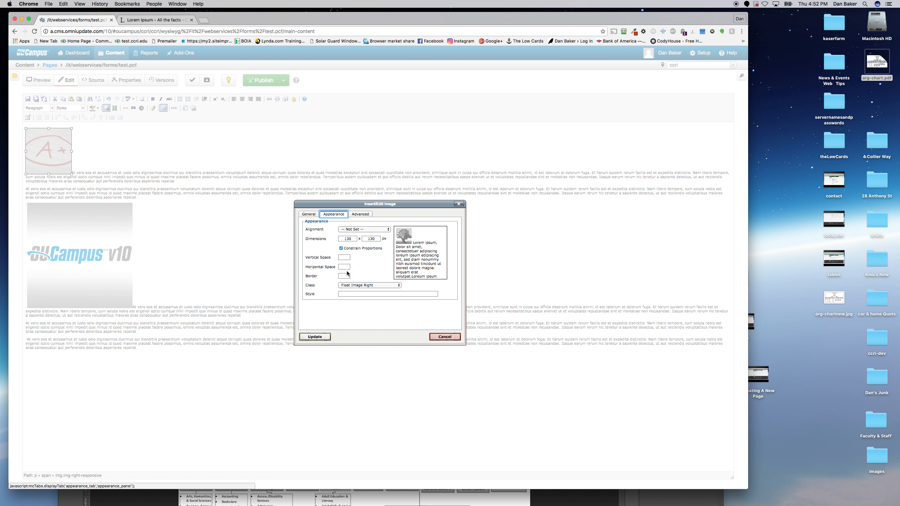
{"action": "left_click", "coordinate": [354, 288]}
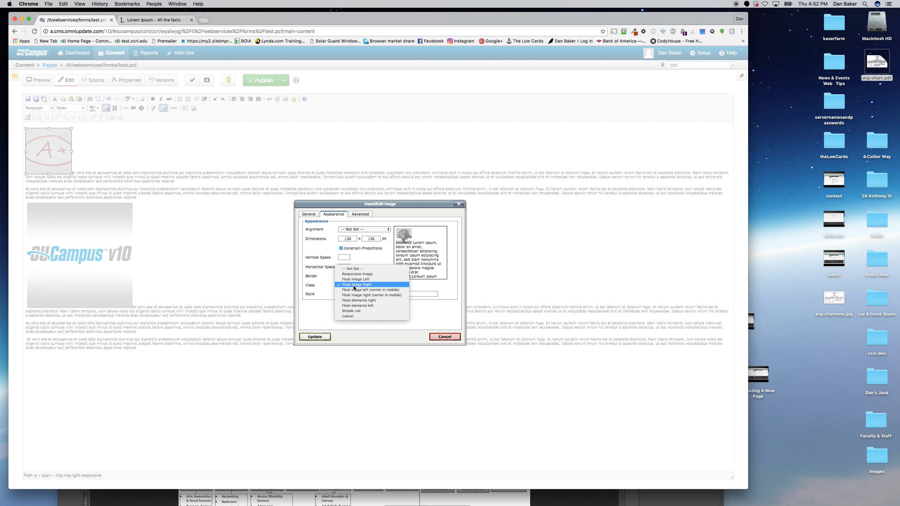
{"action": "left_click", "coordinate": [356, 280]}
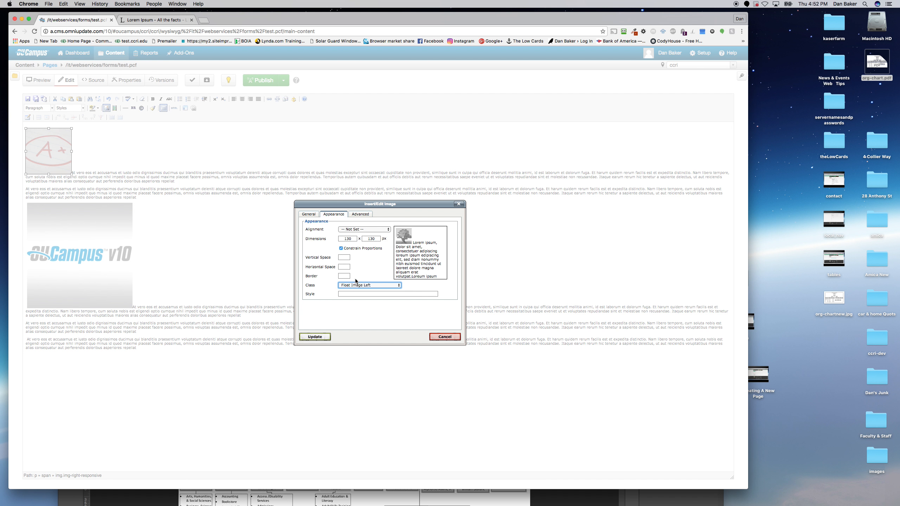
{"action": "left_click", "coordinate": [321, 337]}
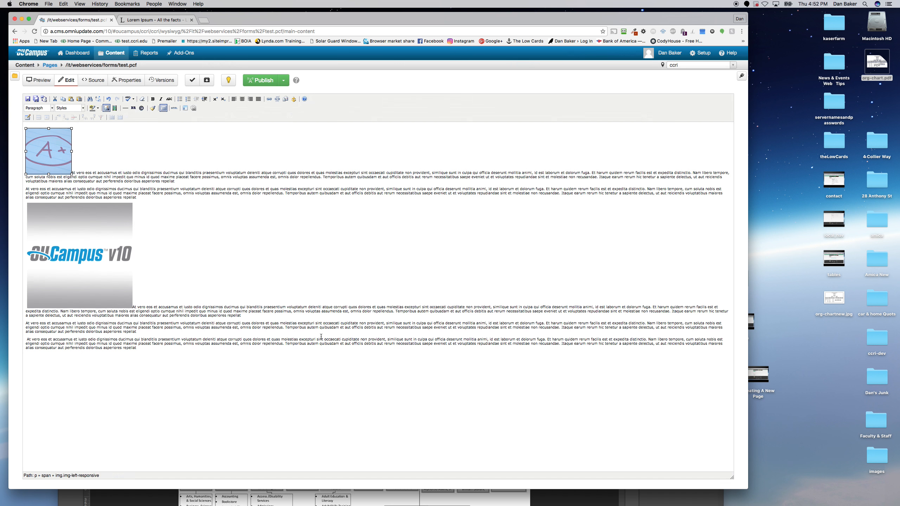
{"action": "left_click", "coordinate": [27, 99]}
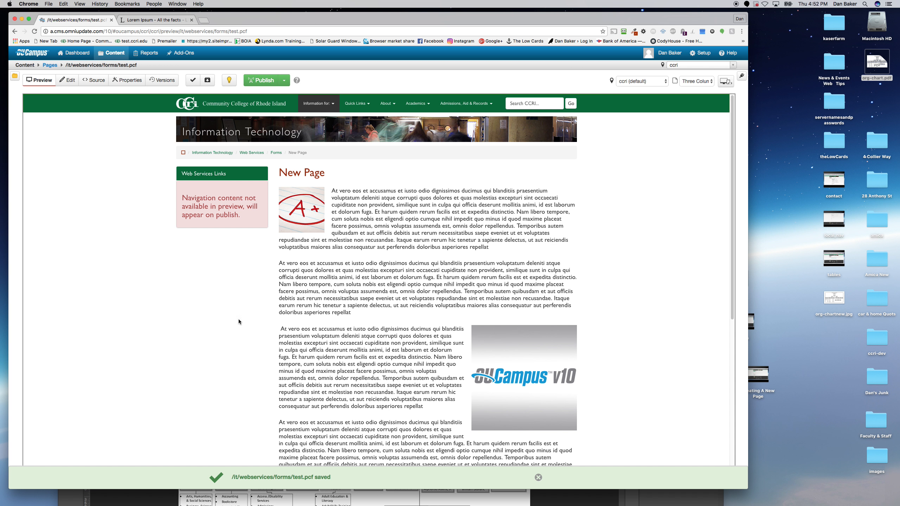
Shrink the browser window to phone width to check how both images and the text respond, and widen it again.
{"action": "scroll", "coordinate": [392, 396], "scroll_direction": "down", "scroll_amount": 5}
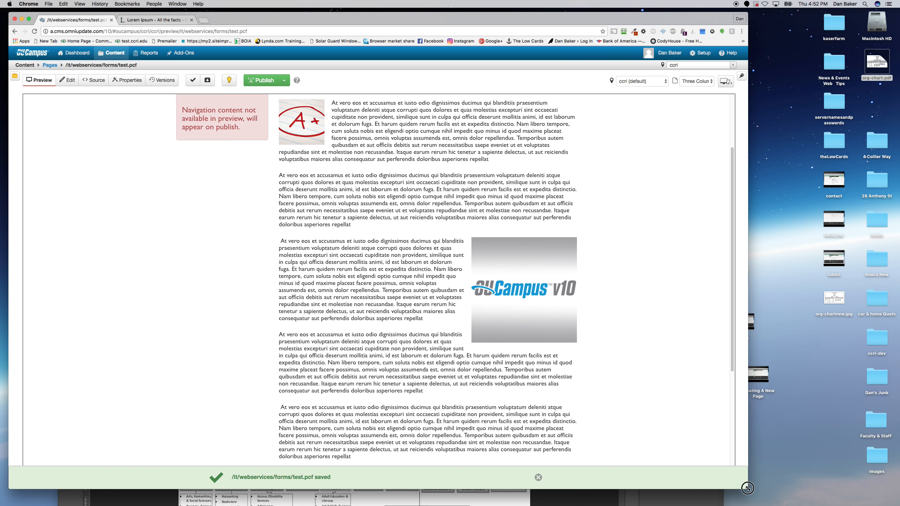
{"action": "left_click_drag", "start_coordinate": [747, 484], "coordinate": [301, 475]}
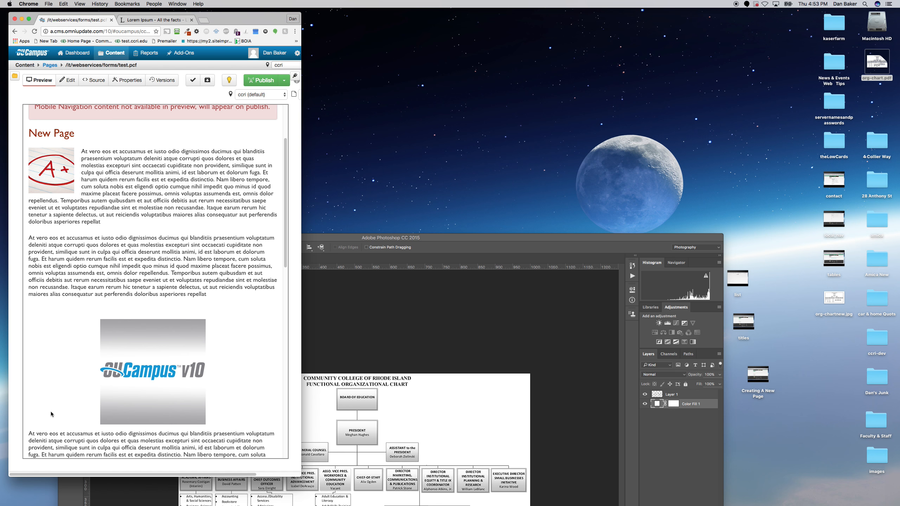
{"action": "left_click_drag", "start_coordinate": [299, 476], "coordinate": [163, 503]}
{"action": "scroll", "coordinate": [90, 381], "scroll_direction": "down", "scroll_amount": 10}
{"action": "scroll", "coordinate": [90, 381], "scroll_direction": "down", "scroll_amount": 5}
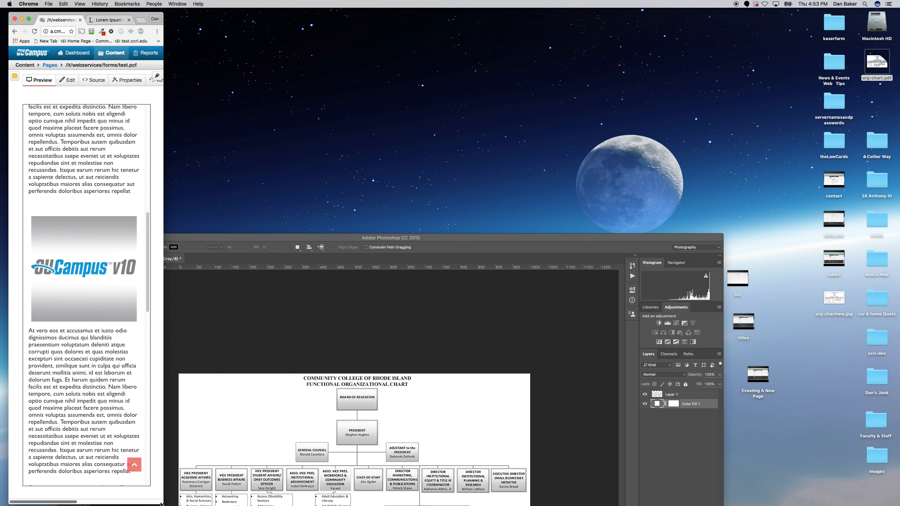
{"action": "left_click_drag", "start_coordinate": [162, 503], "coordinate": [188, 503]}
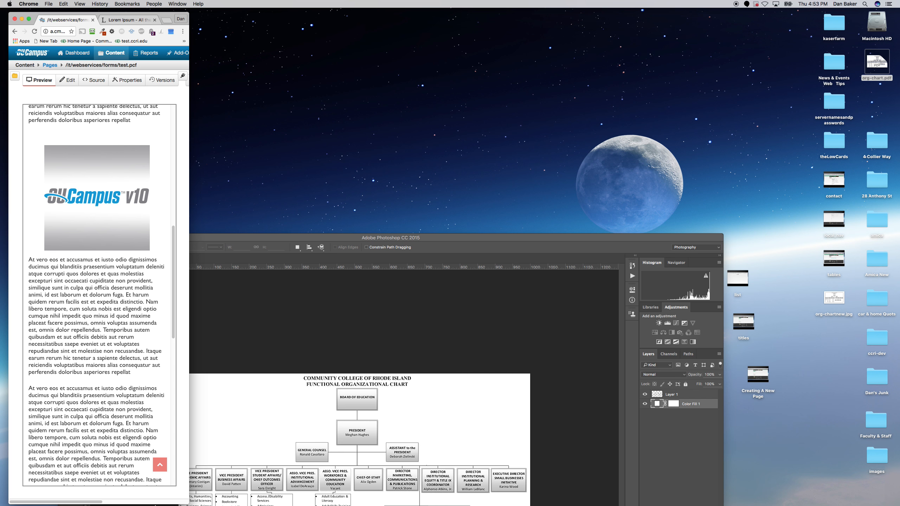
{"action": "left_click_drag", "start_coordinate": [184, 503], "coordinate": [780, 476]}
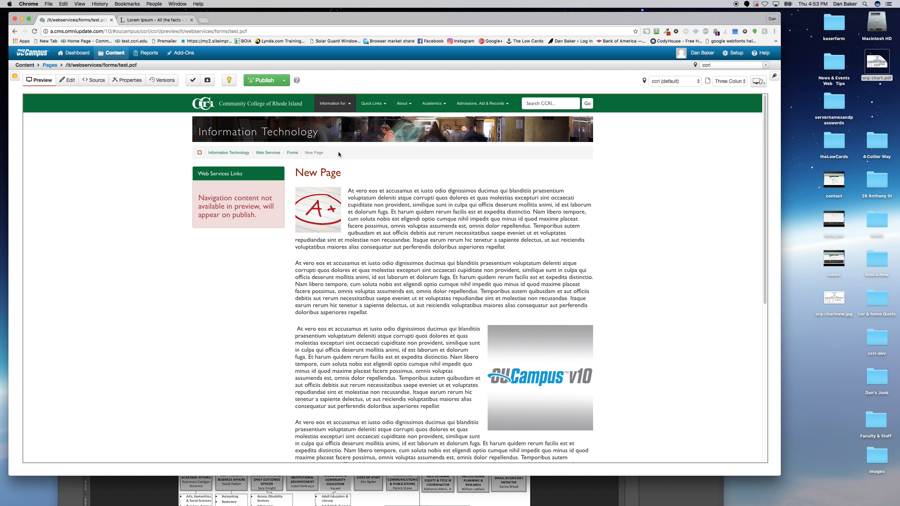
Publish the test.pcf page without running any final checks.
{"action": "left_click", "coordinate": [261, 81]}
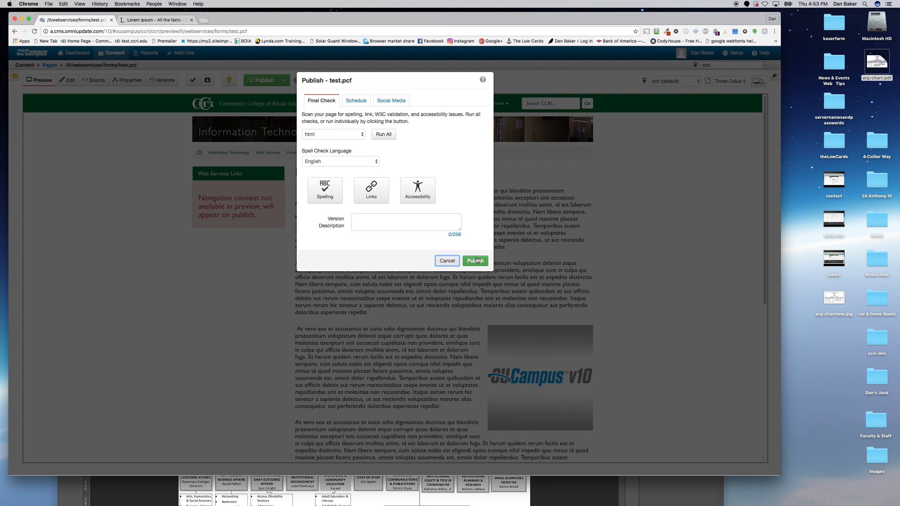
{"action": "left_click", "coordinate": [476, 263]}
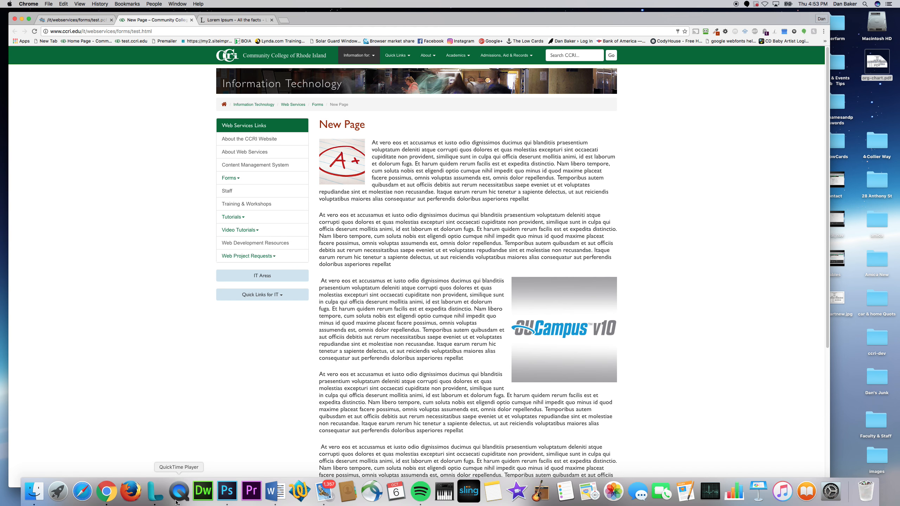
{"action": "right_click", "coordinate": [179, 491]}
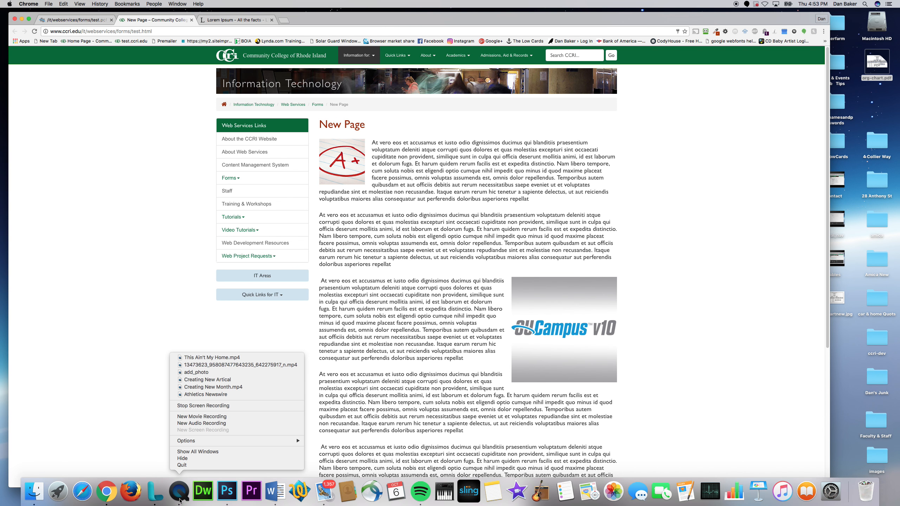